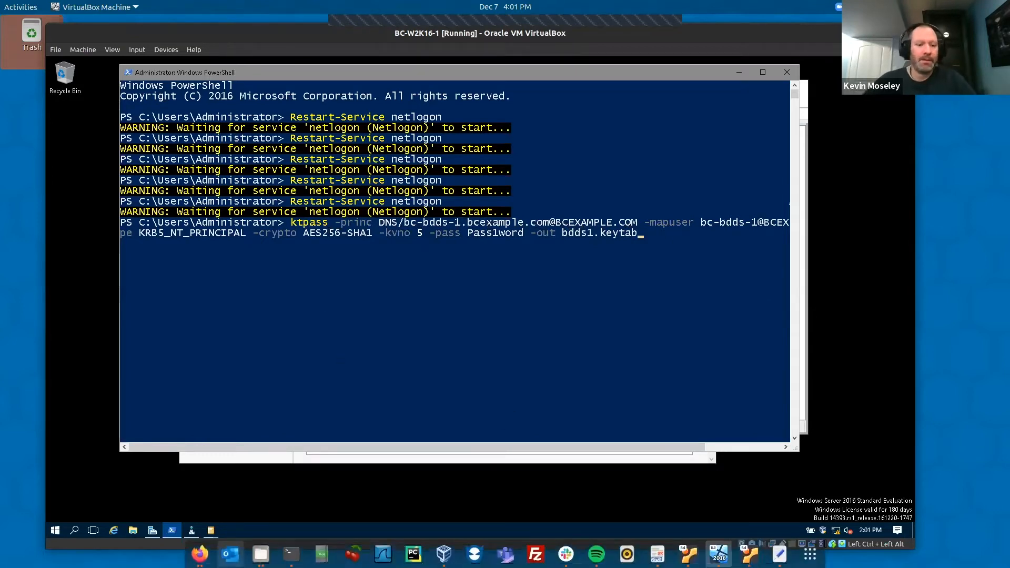
Step: Switch to BlueCat Address Manager in Firefox and start a new Update Policy DNS deployment option for the bcexample.com zone
click(199, 553)
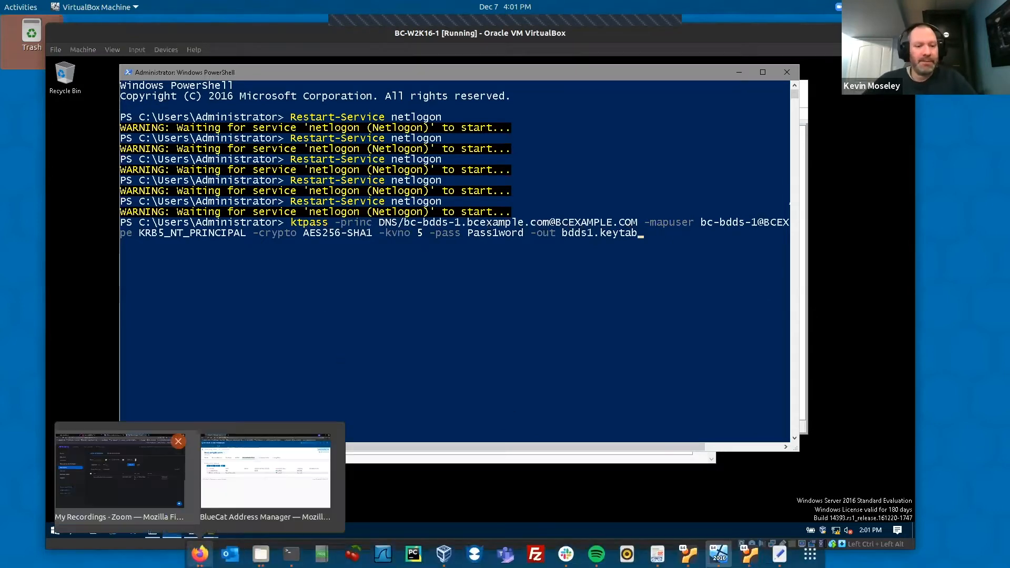
click(269, 481)
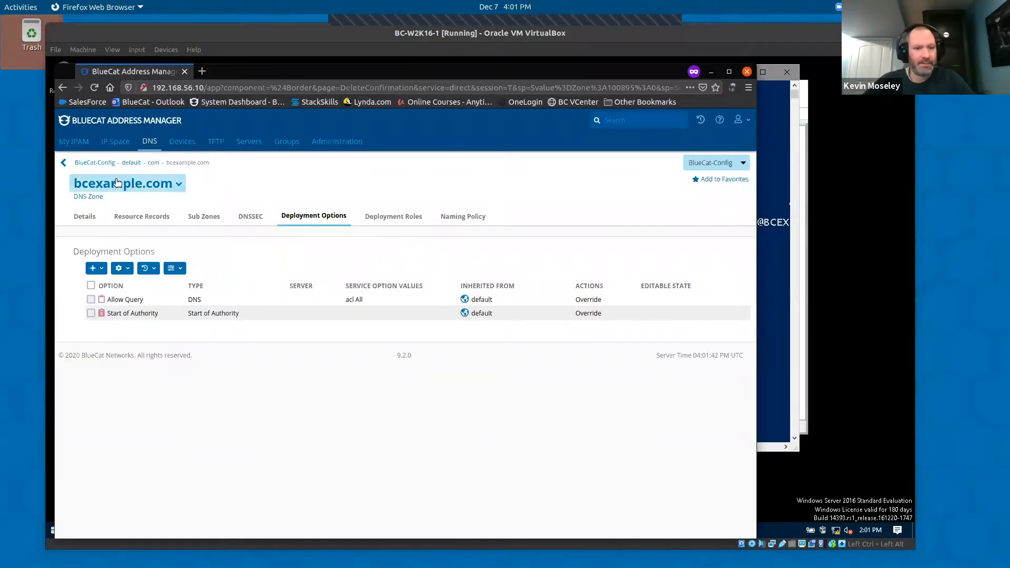
click(100, 269)
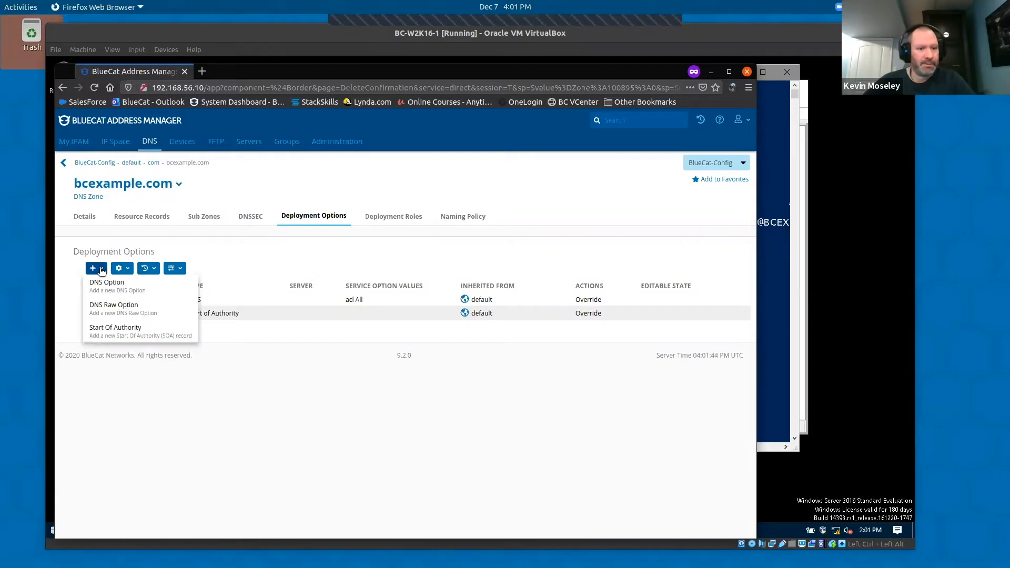
click(121, 287)
click(143, 254)
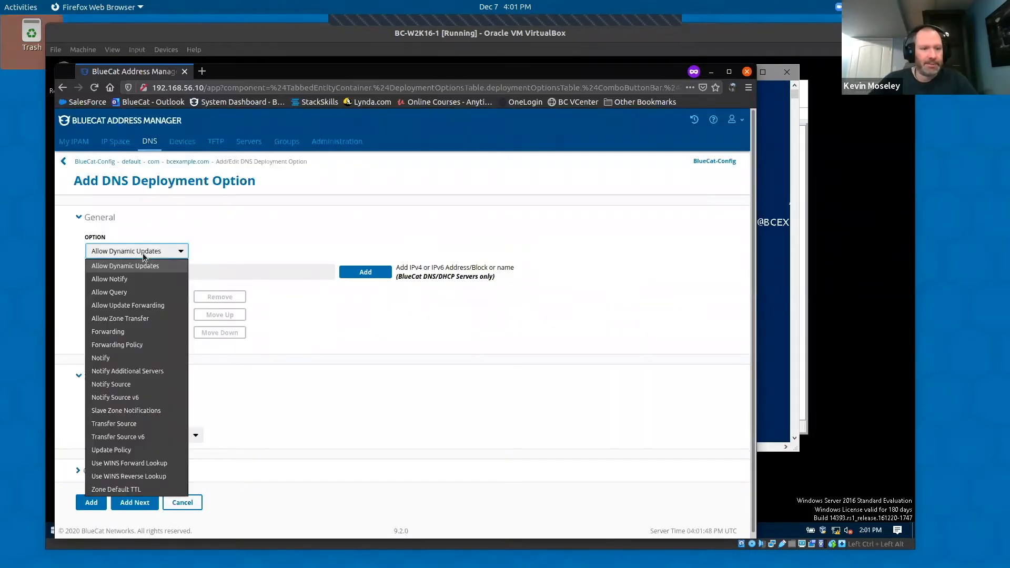
click(119, 450)
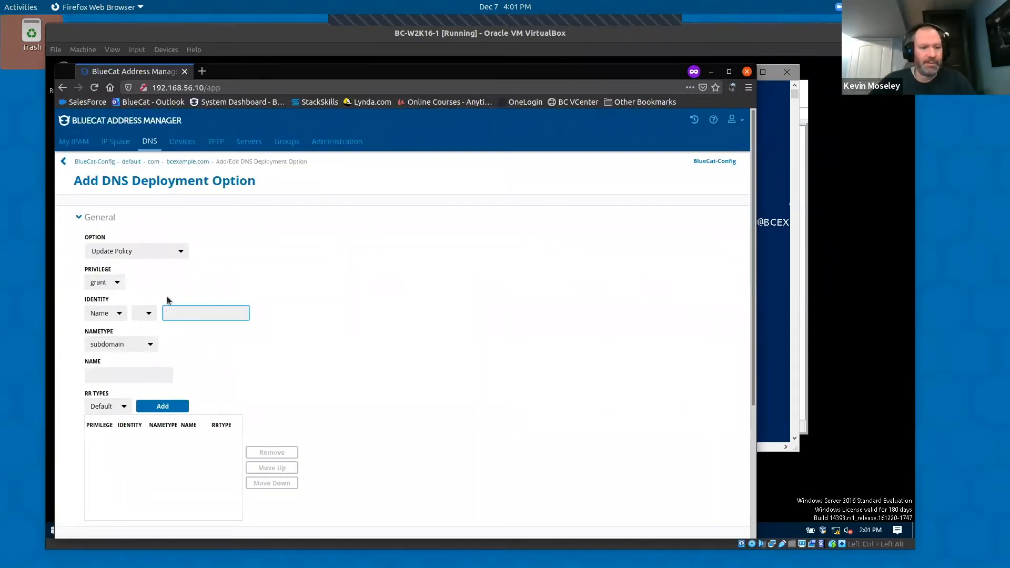
Step: Define a grant rule with identity *, nametype subdomain, name bcexample.com and RR type ANY, and add the deployment option
click(187, 313)
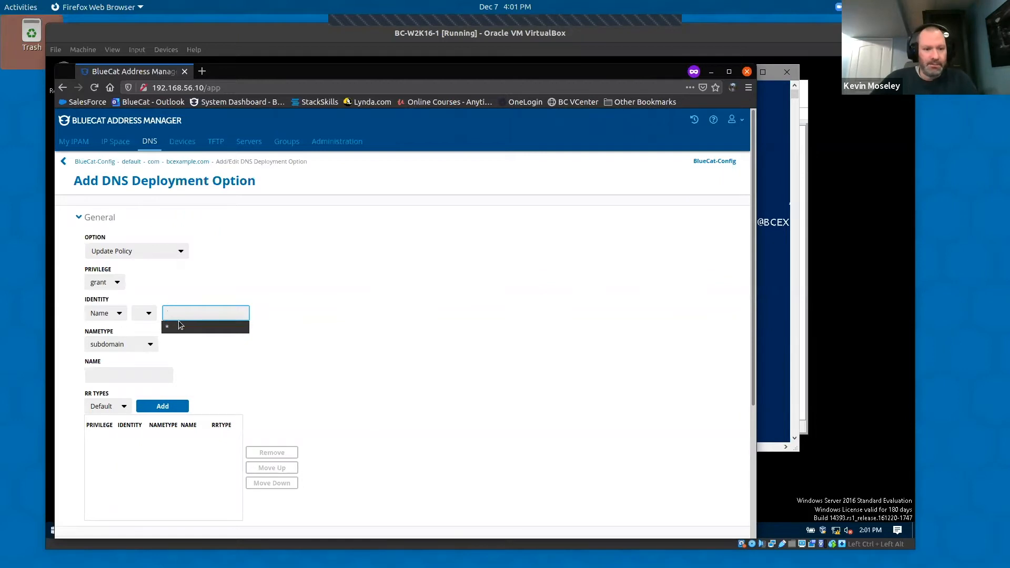
click(182, 327)
click(125, 373)
text(bc)
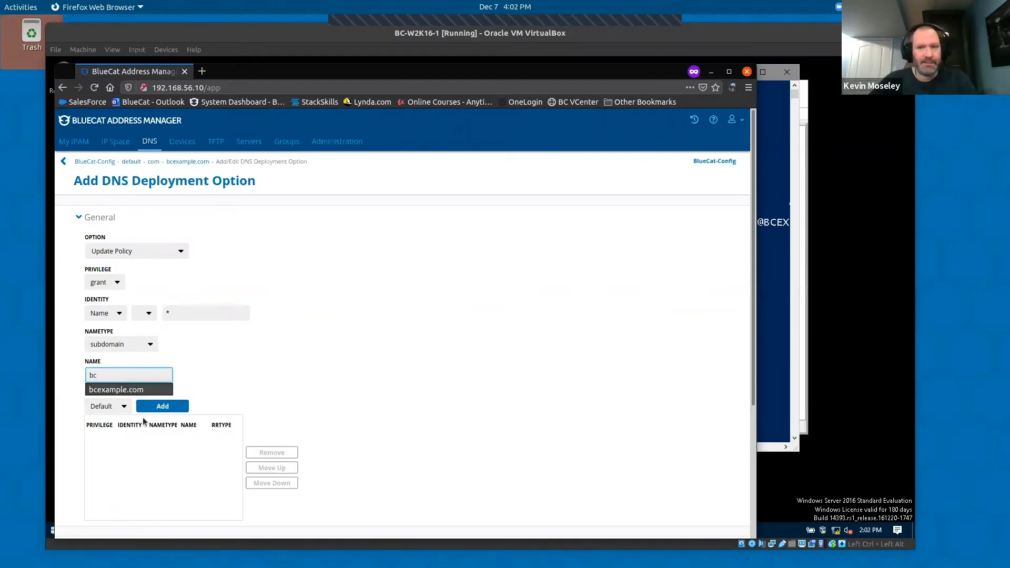
click(125, 389)
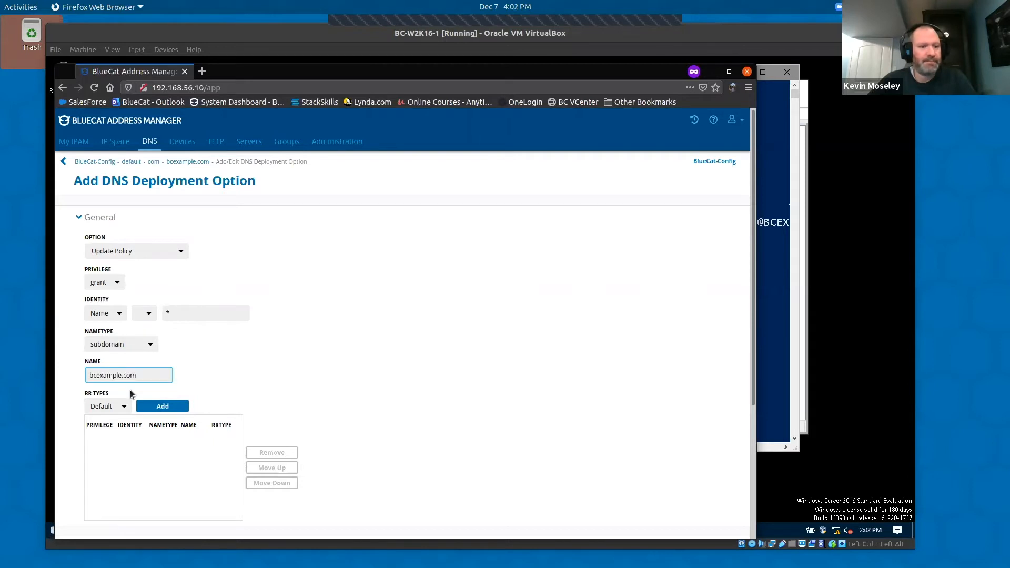
click(124, 406)
click(115, 432)
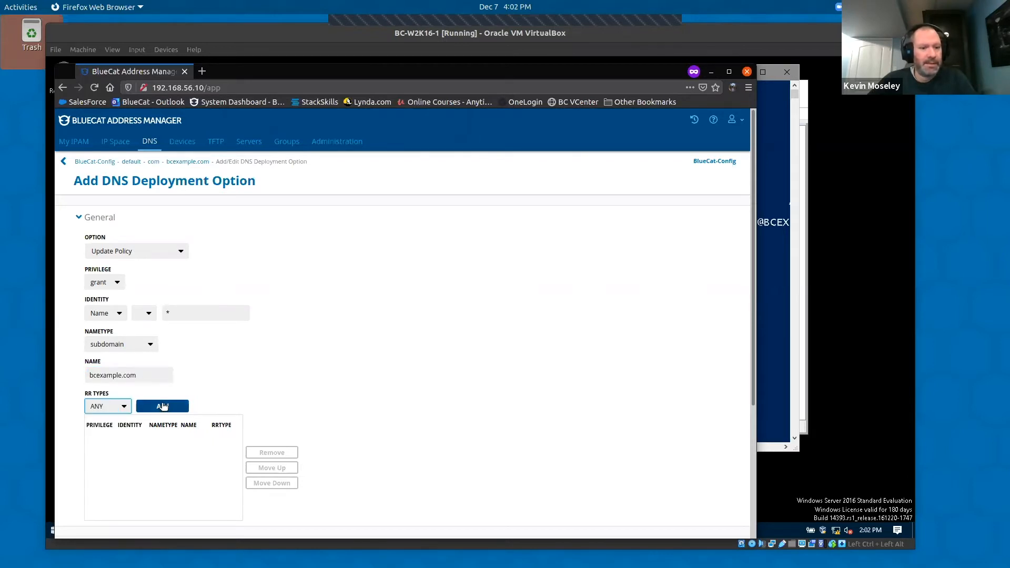
click(163, 406)
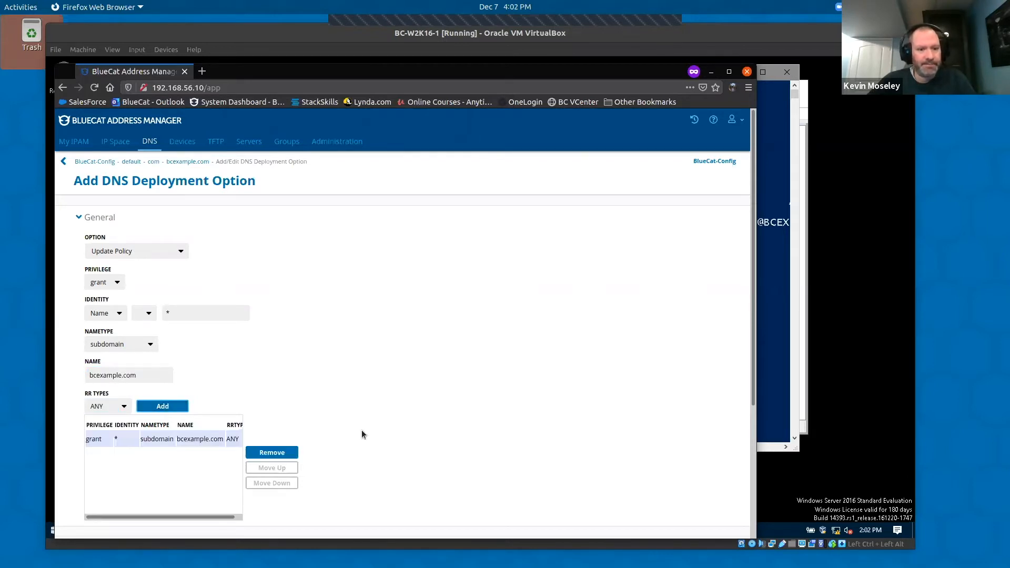
scroll(368, 368, down, 3)
click(90, 498)
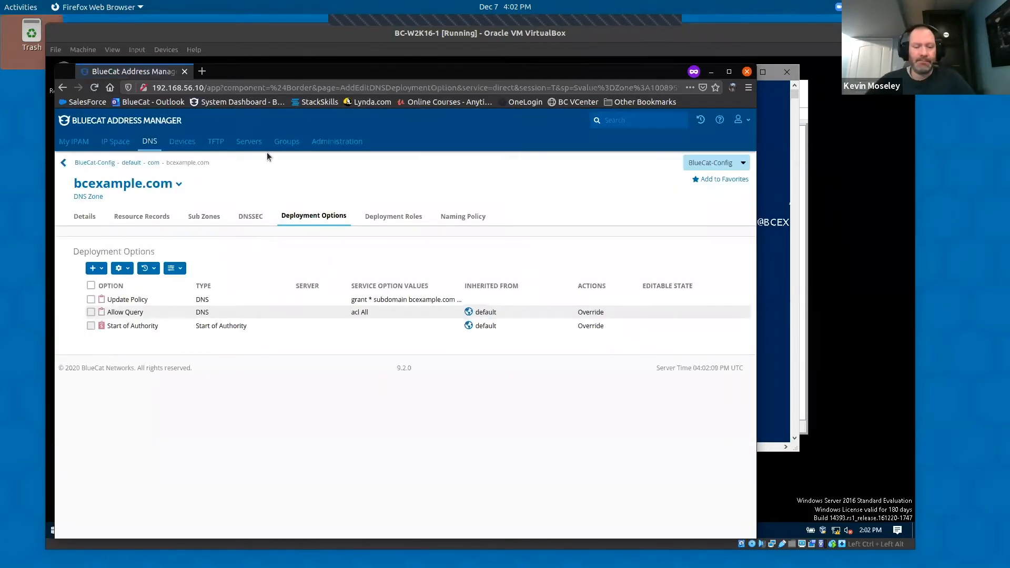
Step: Add a Kerberos realm named BCEXAMPLE.COM with the domain bcexample.com to the server configuration
click(250, 141)
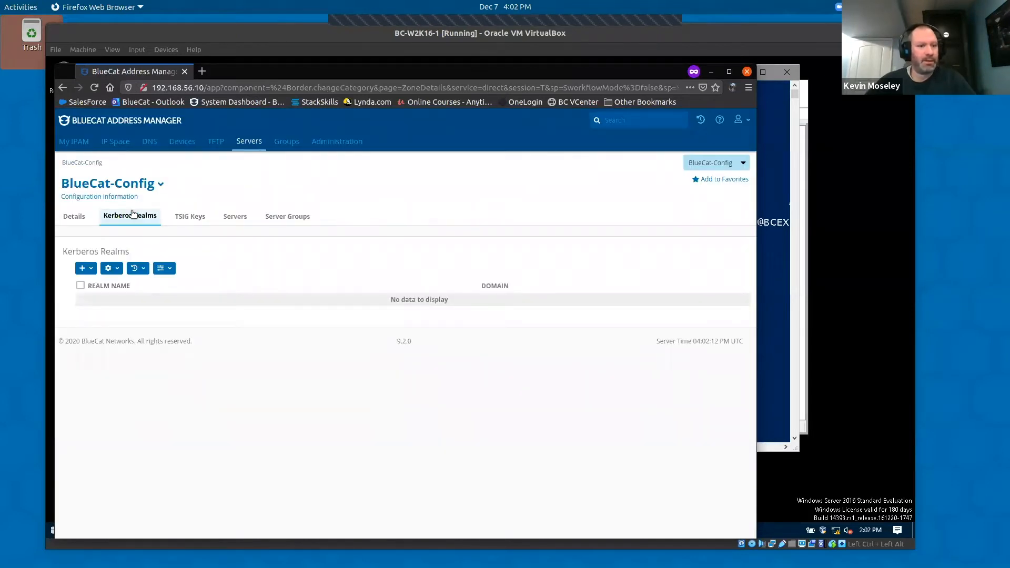
click(84, 268)
click(103, 283)
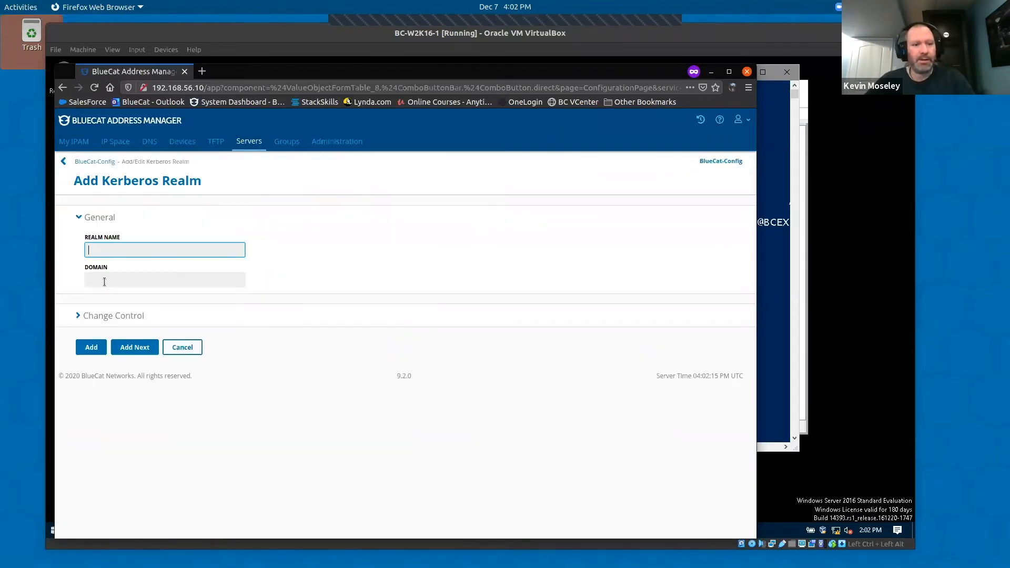
click(124, 247)
text(BC)
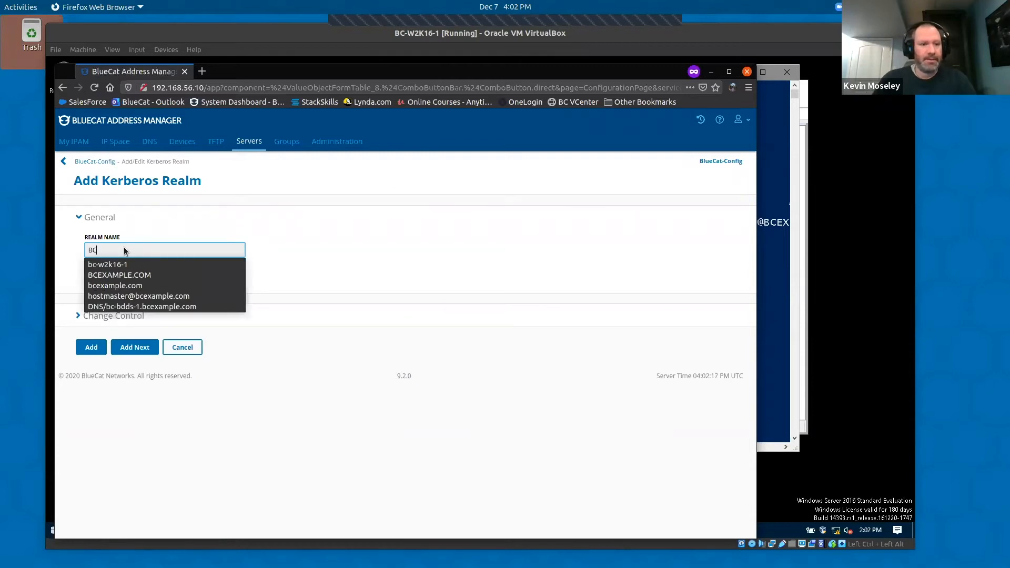
key(Down)
key(Down)
key(Return)
click(120, 274)
text(b)
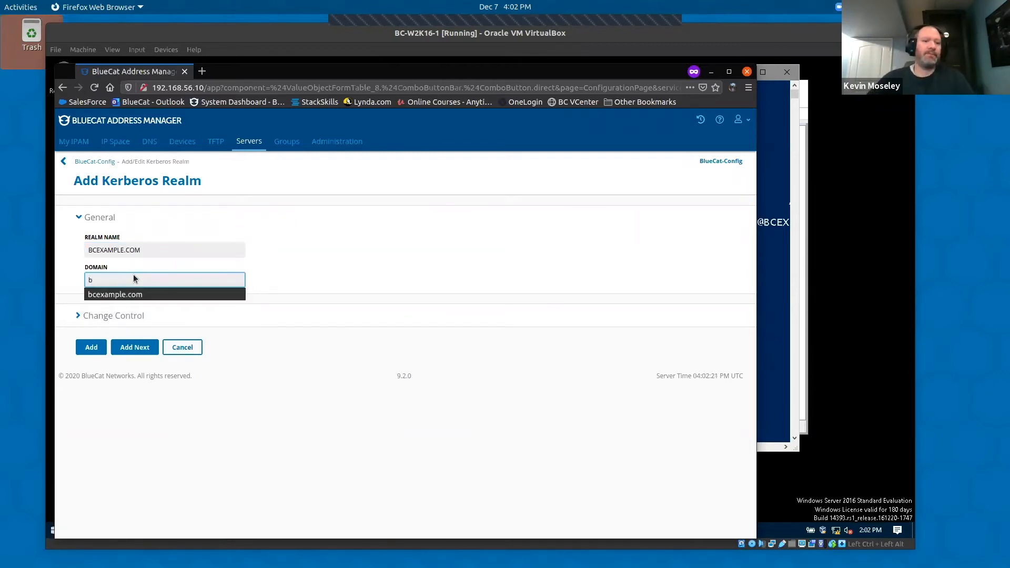
click(132, 295)
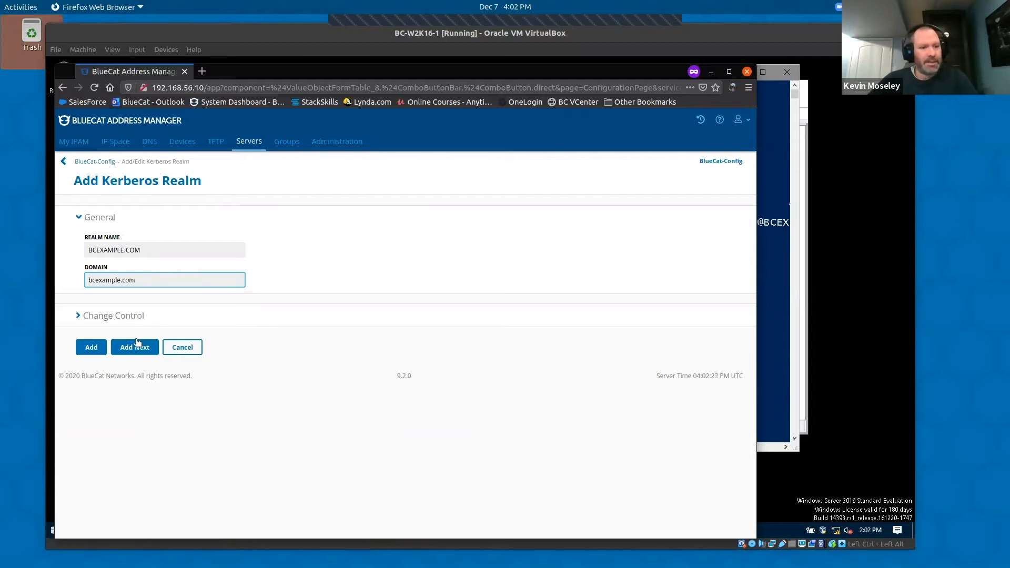
click(91, 351)
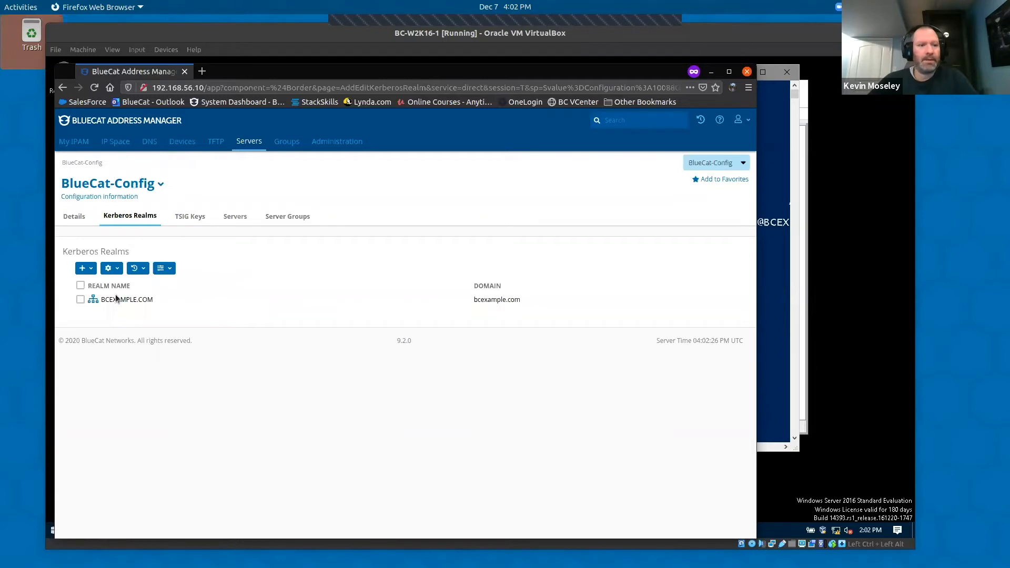
Step: Open the BCEXAMPLE.COM realm and start a new key distribution center named bc-w2k16-1
click(119, 299)
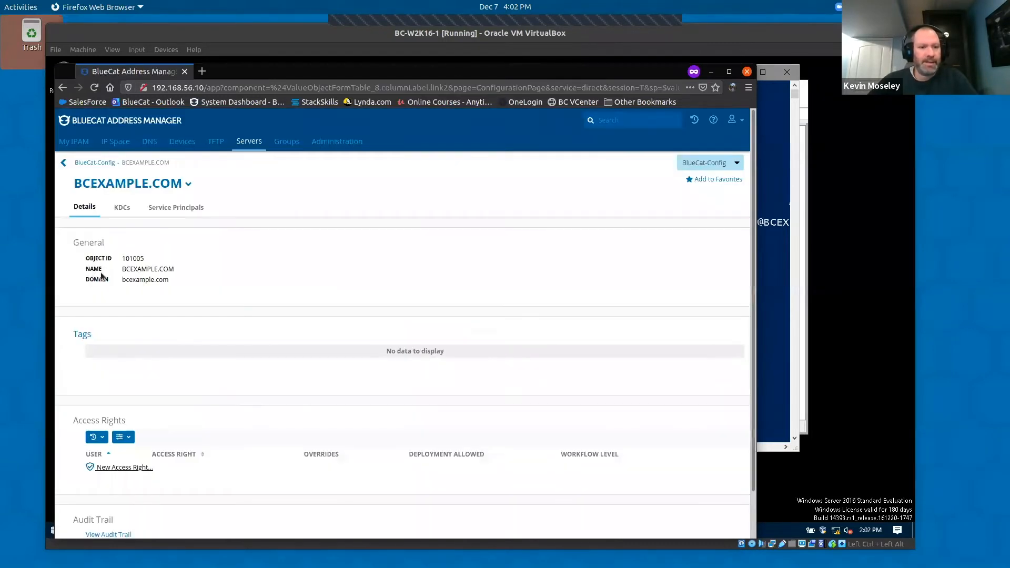
click(122, 207)
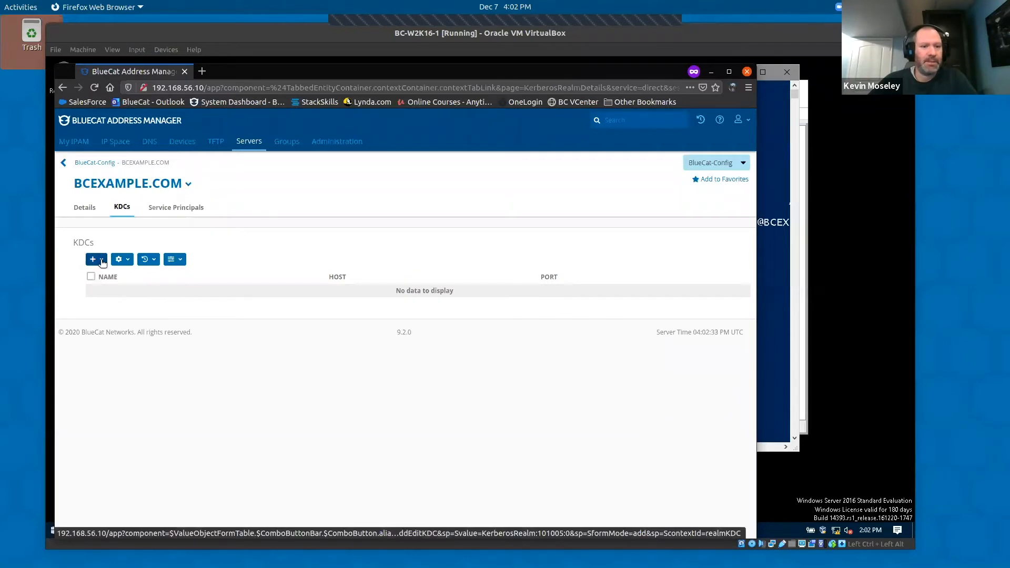
click(103, 261)
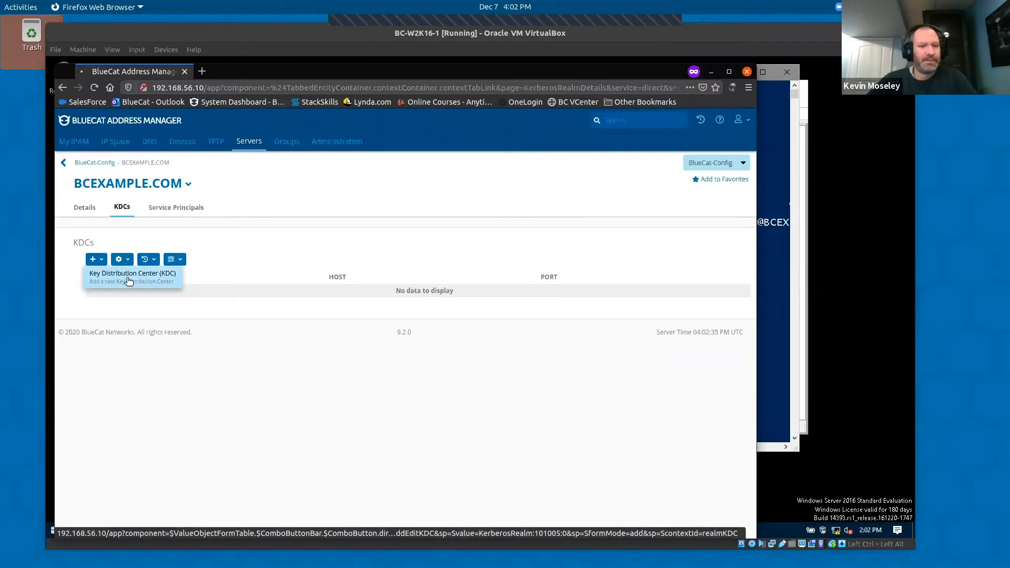
click(129, 279)
text(W)
key(BackSpace)
text(BC)
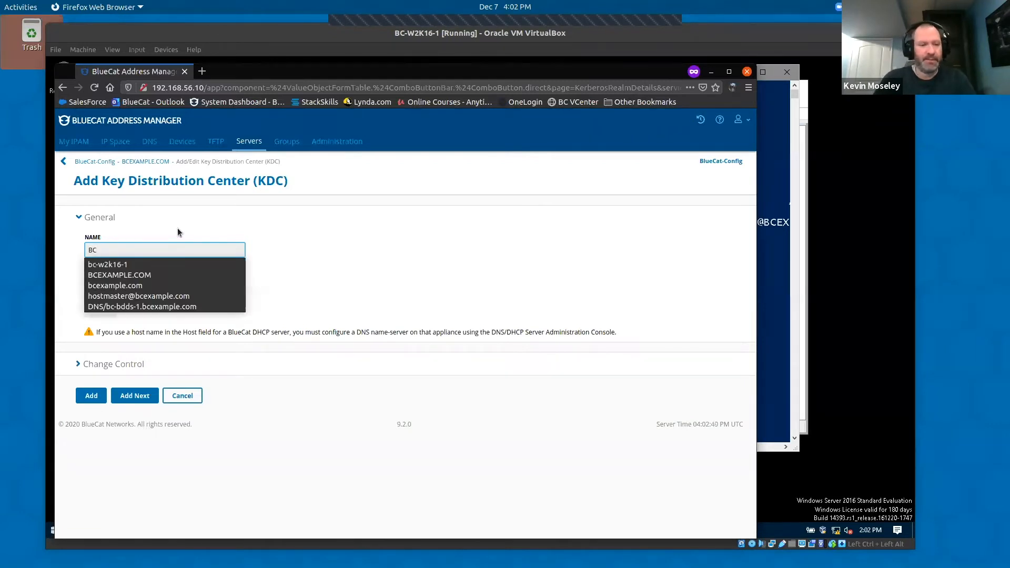
key(Down)
key(Return)
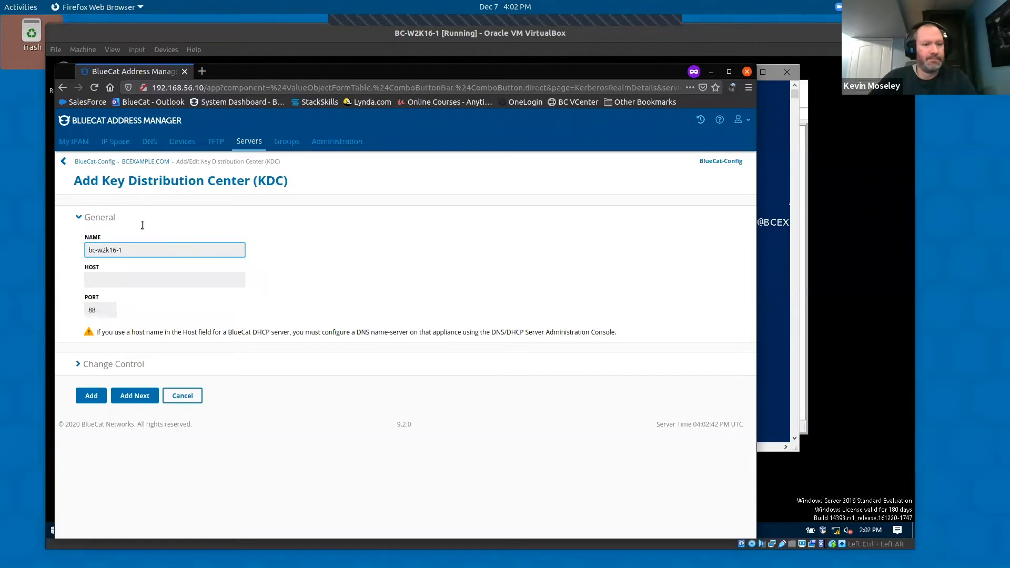
Step: Set the key distribution center's host to 192.168.56.12 and add it to the realm
click(164, 278)
text(19)
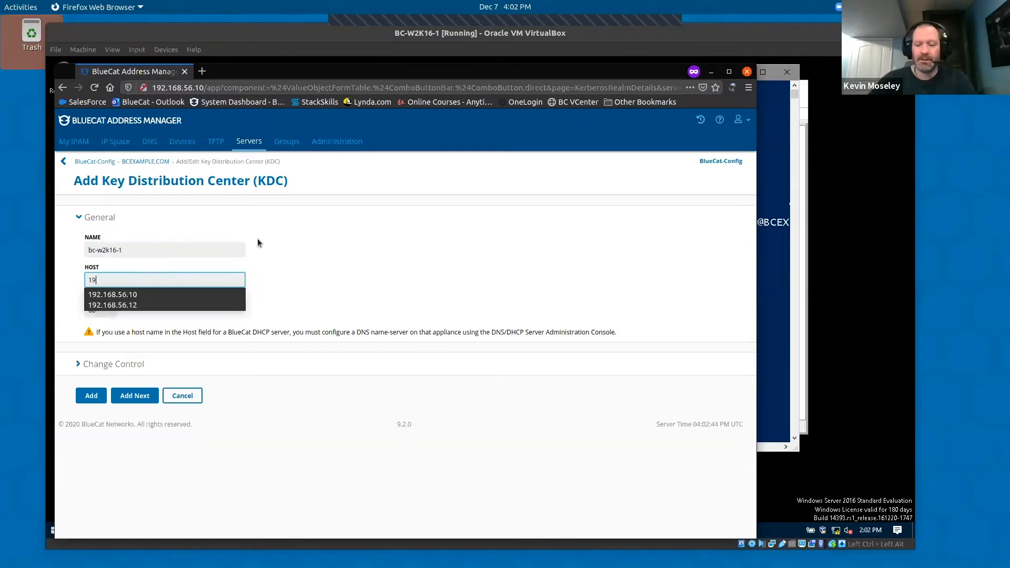
text(2.1)
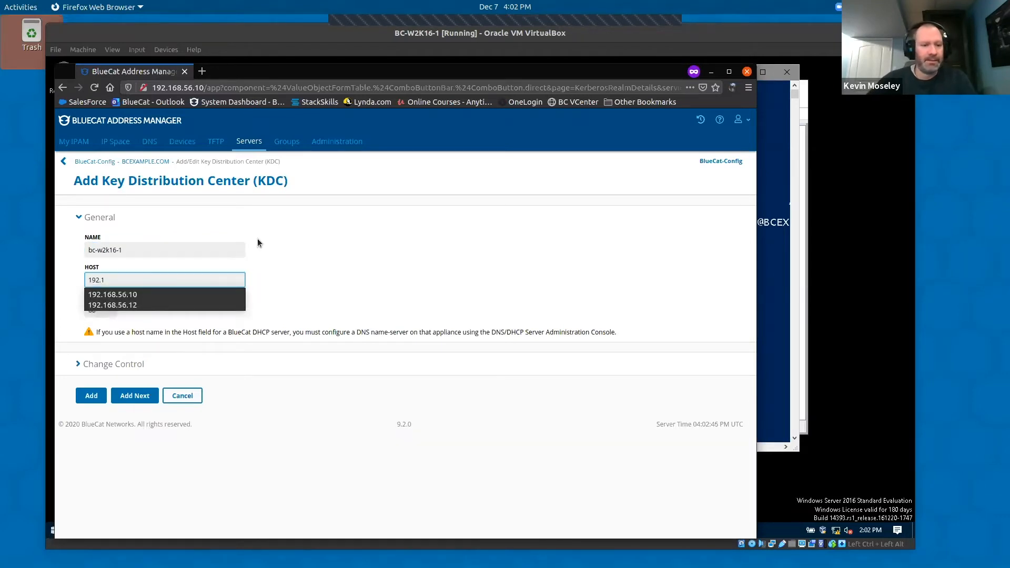
click(168, 302)
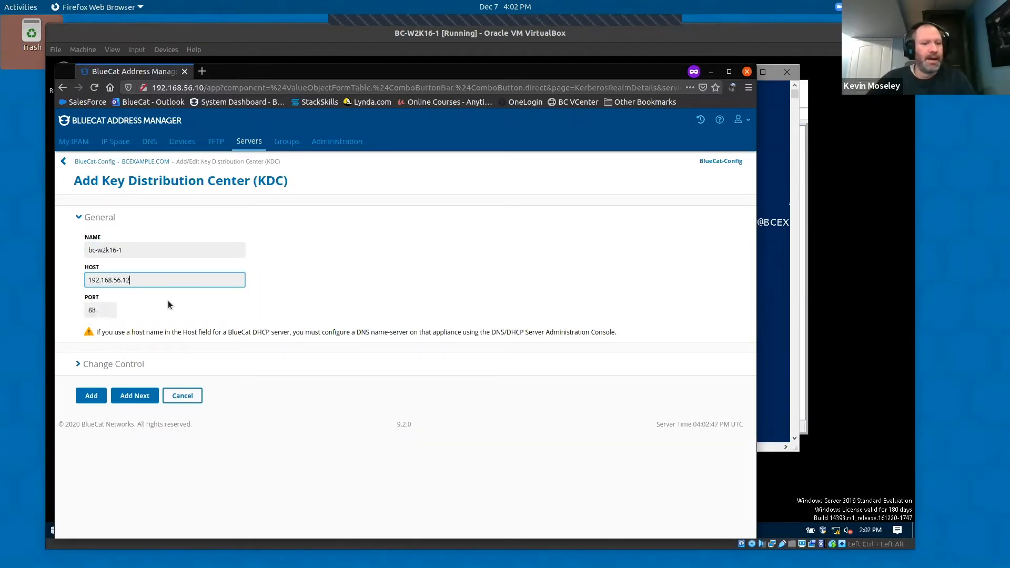
click(91, 400)
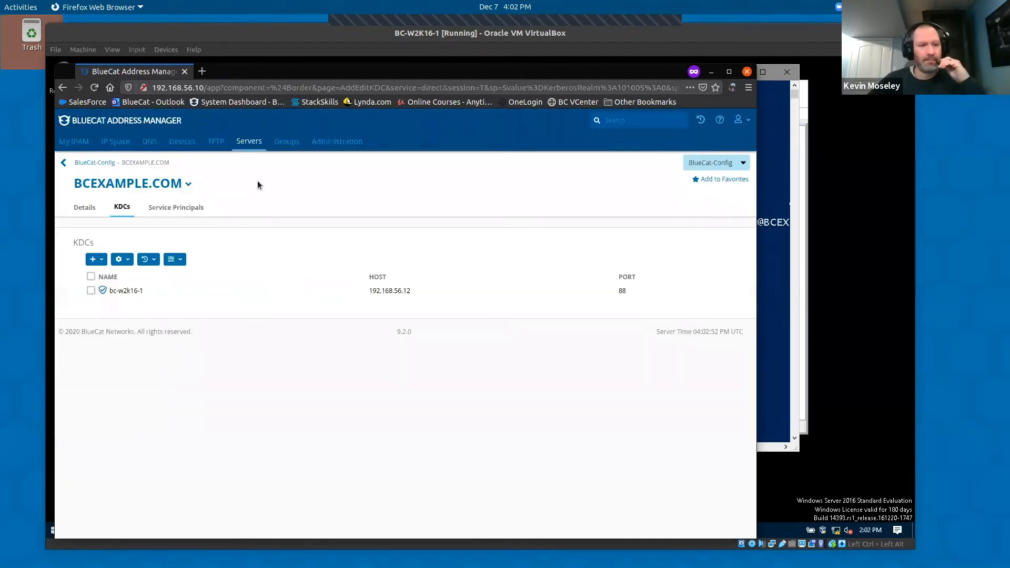
Step: Add the service principal DNS/bc-bdds-1.bcexample.com to the realm with key version number 3 and enter its password
click(179, 207)
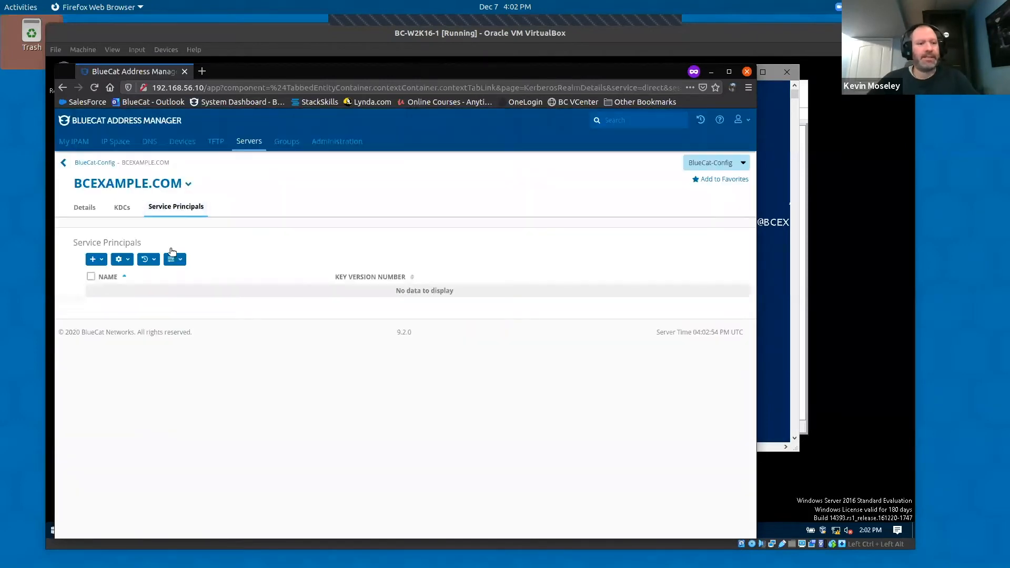
click(93, 259)
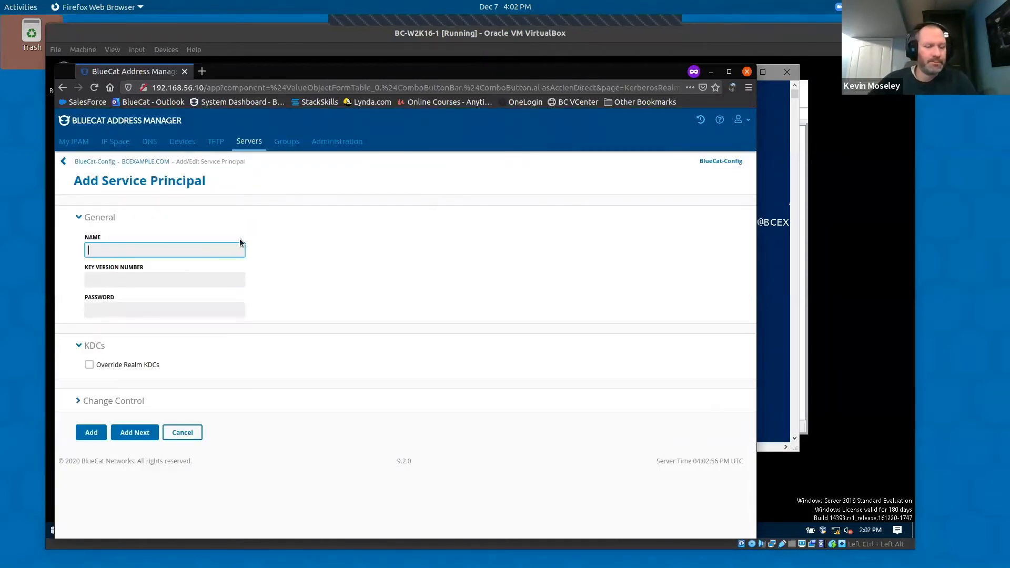
text(DN)
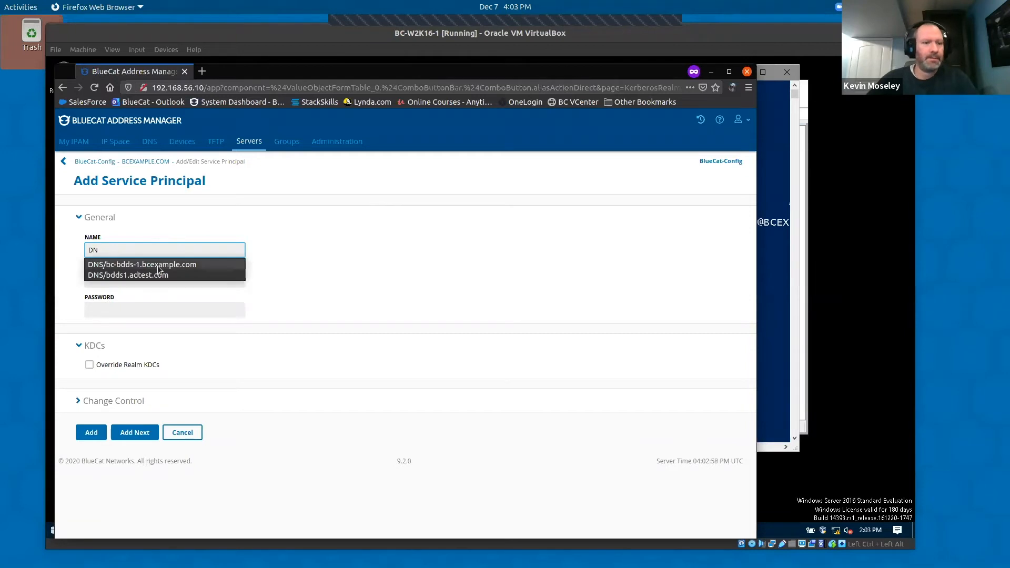
click(158, 265)
click(164, 277)
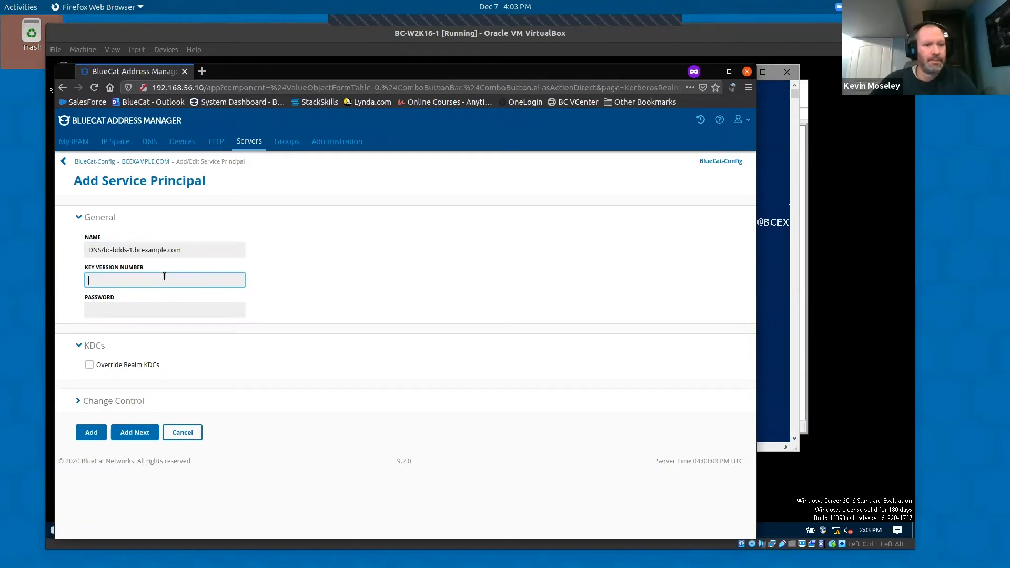
text(3)
key(Tab)
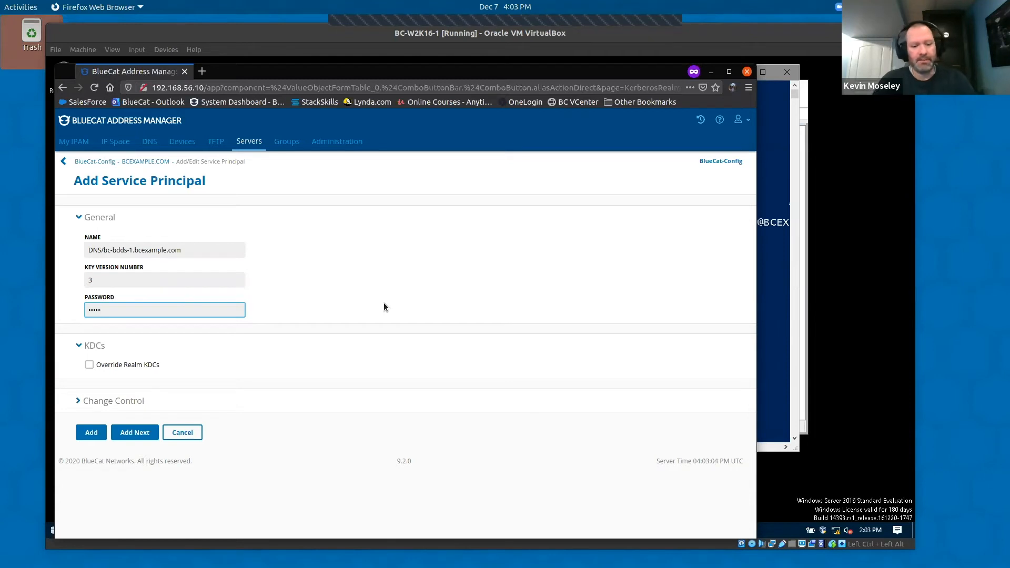
click(93, 433)
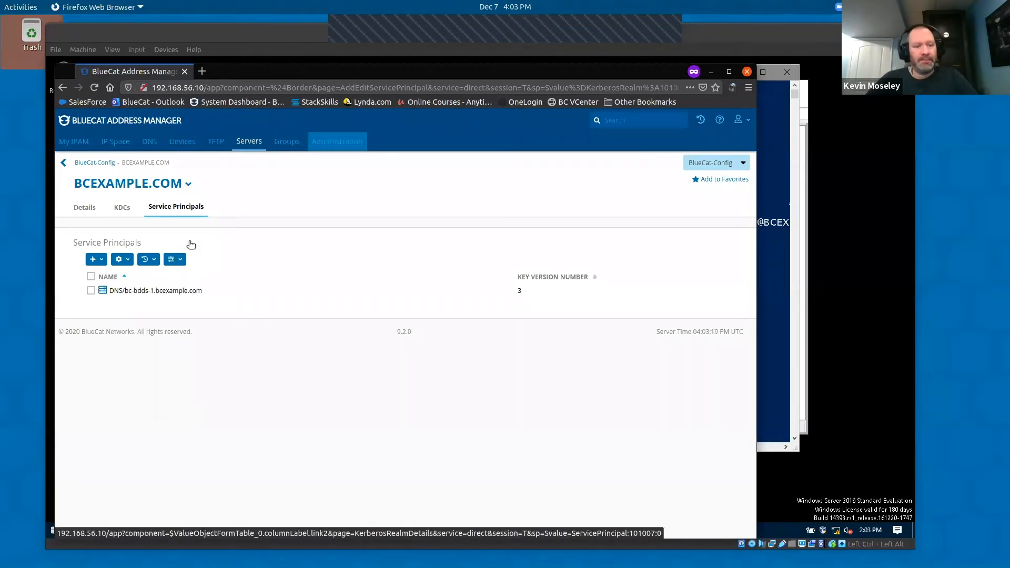
Step: Enable the DNS service principal on server BC-BDDS-1 with realm BCEXAMPLE.COM and principal DNS/bc-bdds-1.bcexample.com, and save the server
click(258, 138)
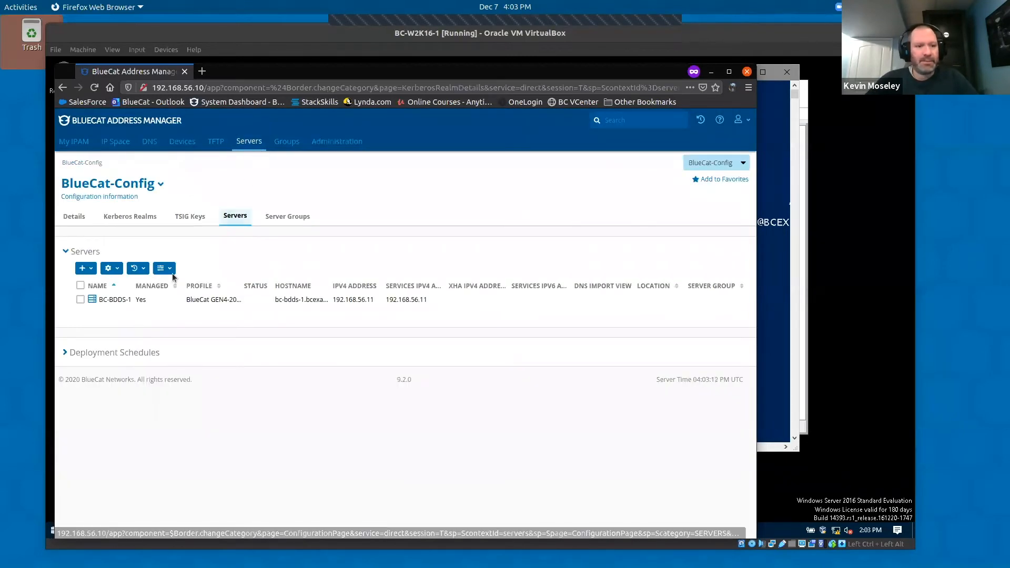
click(113, 300)
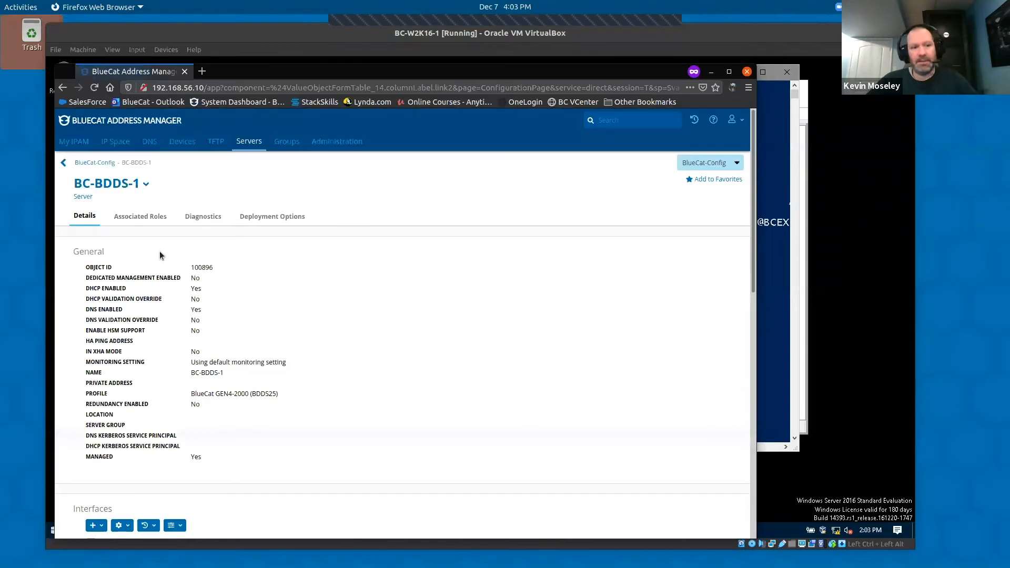
click(136, 180)
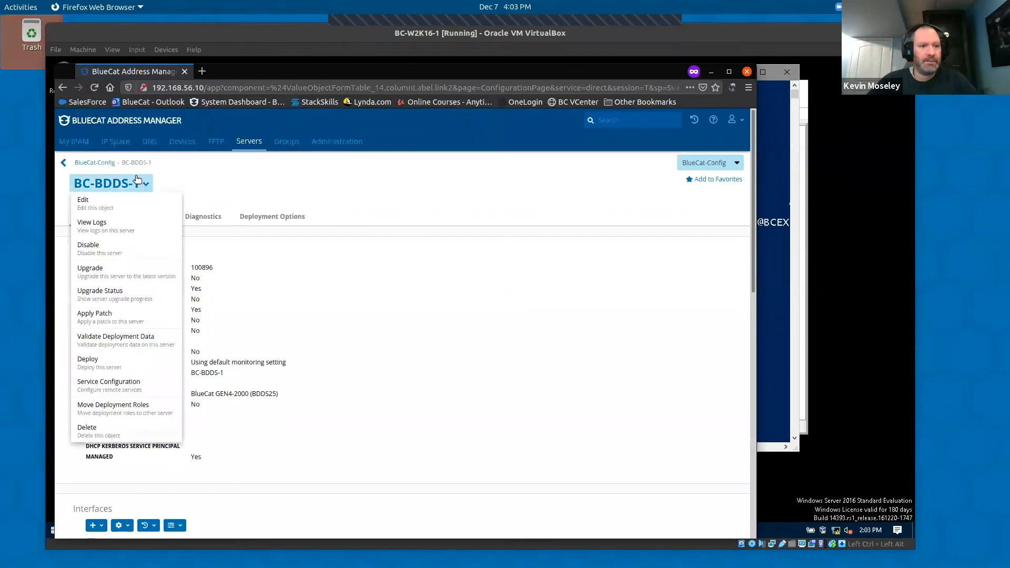
click(141, 206)
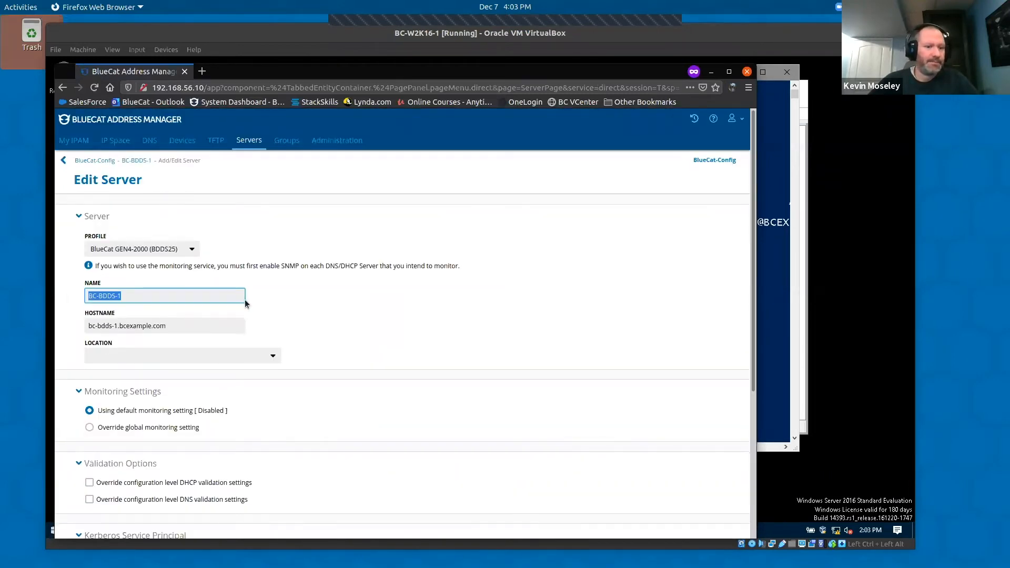
scroll(77, 406, down, 5)
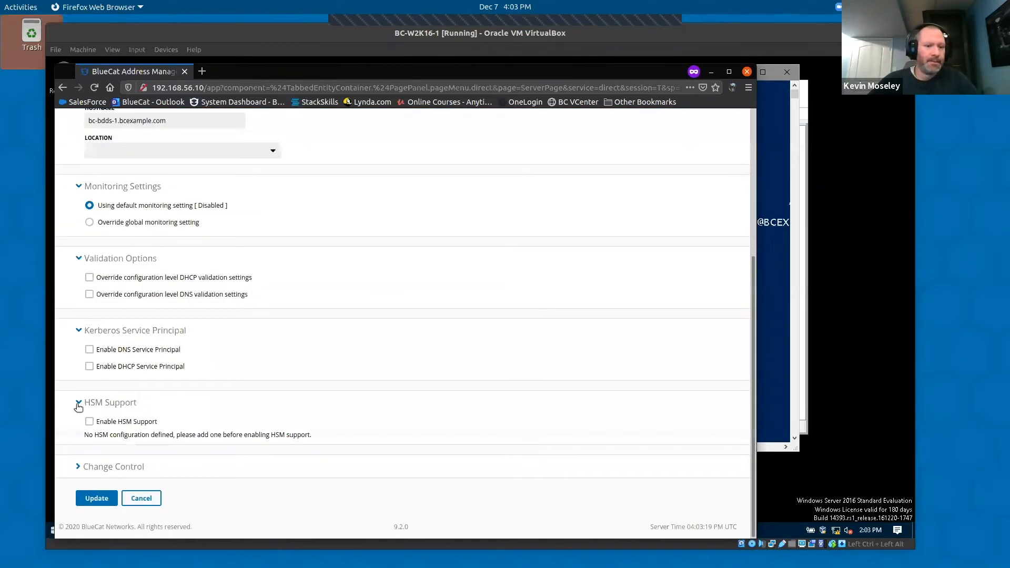
click(89, 350)
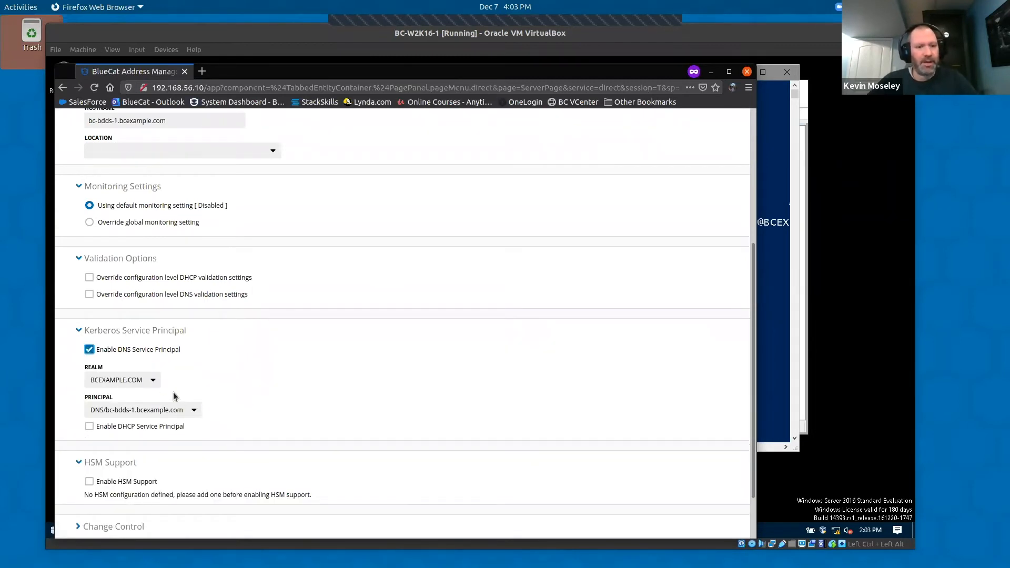
scroll(354, 329, down, 2)
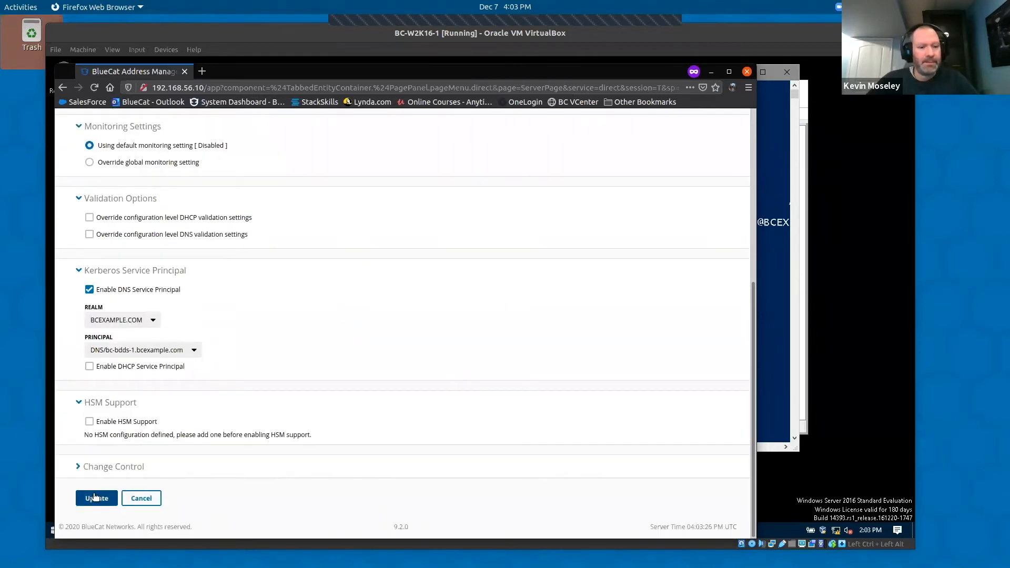
click(94, 497)
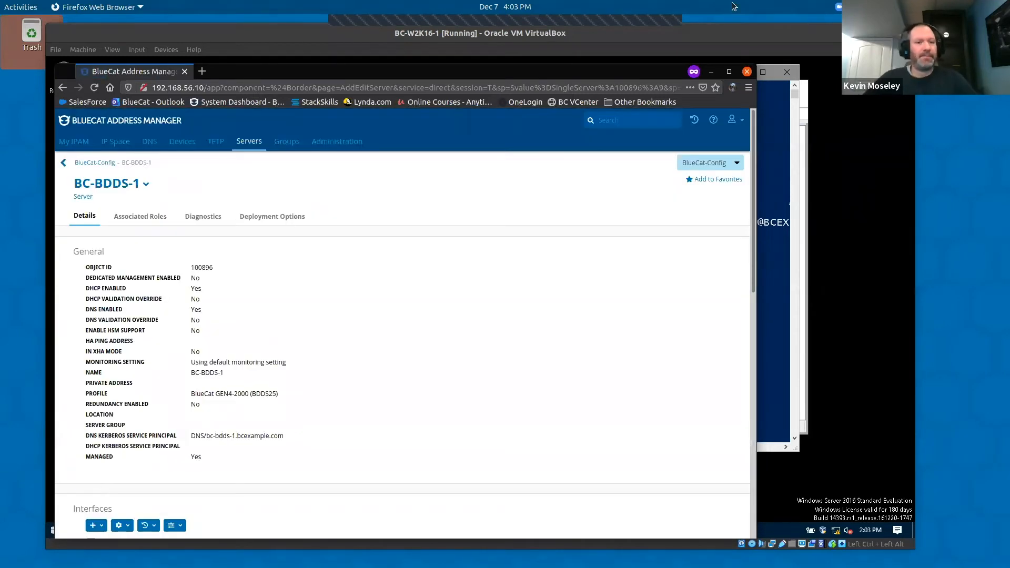
Step: Deploy the DNS service to BC-BDDS-1 and place the server's log terminal beside the deployment status page
click(139, 184)
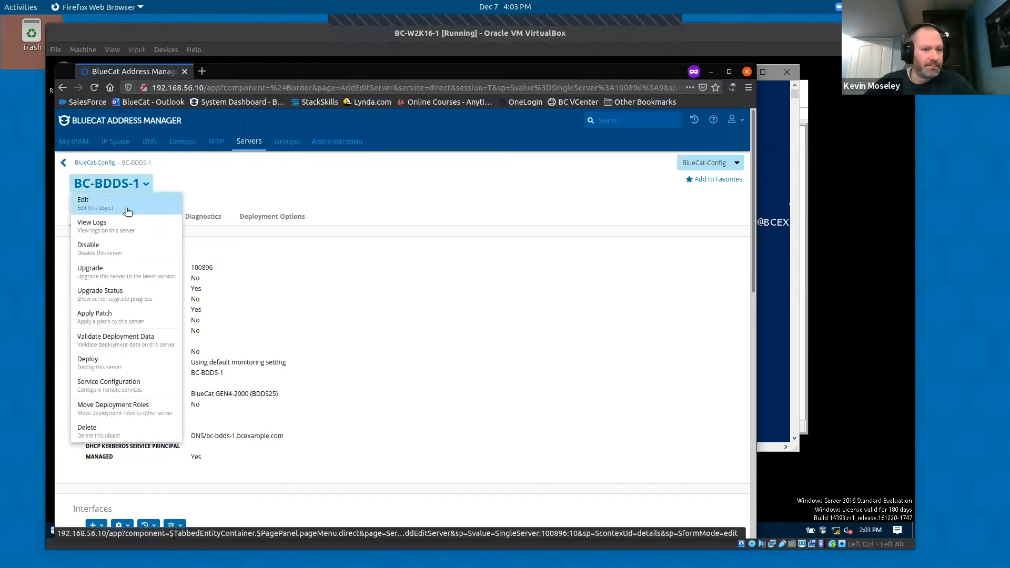
click(103, 367)
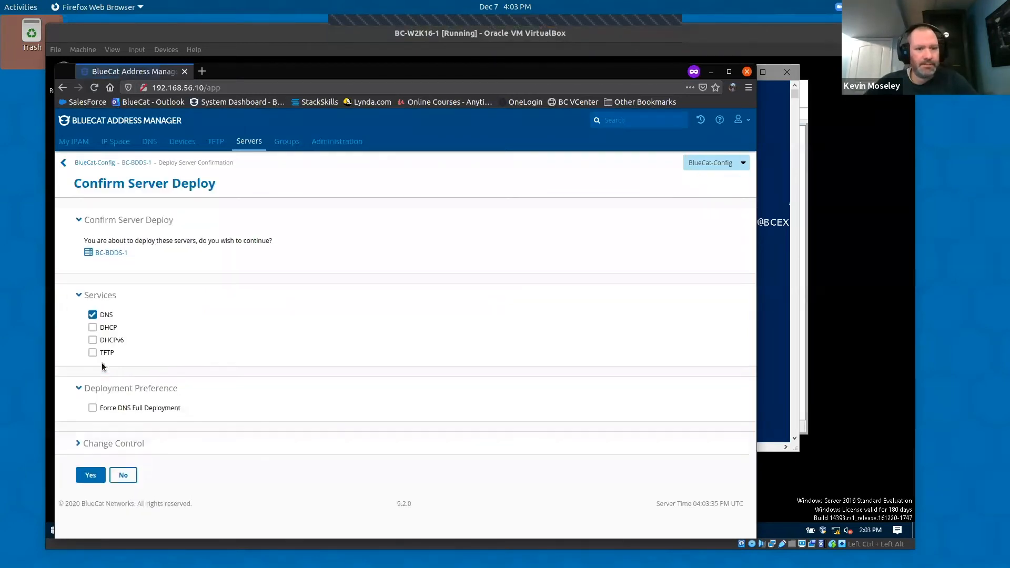
click(90, 475)
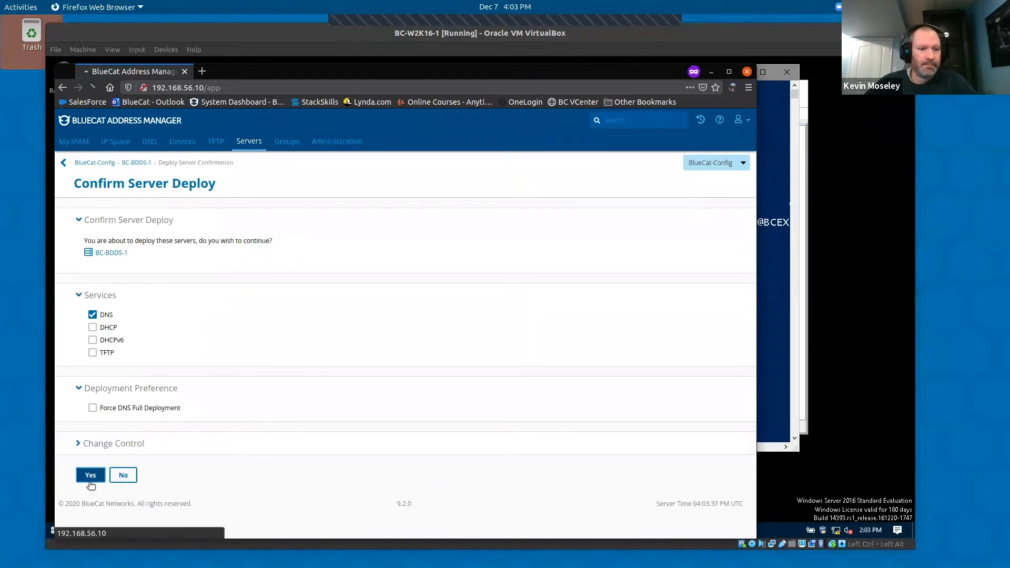
mouse_move(290, 557)
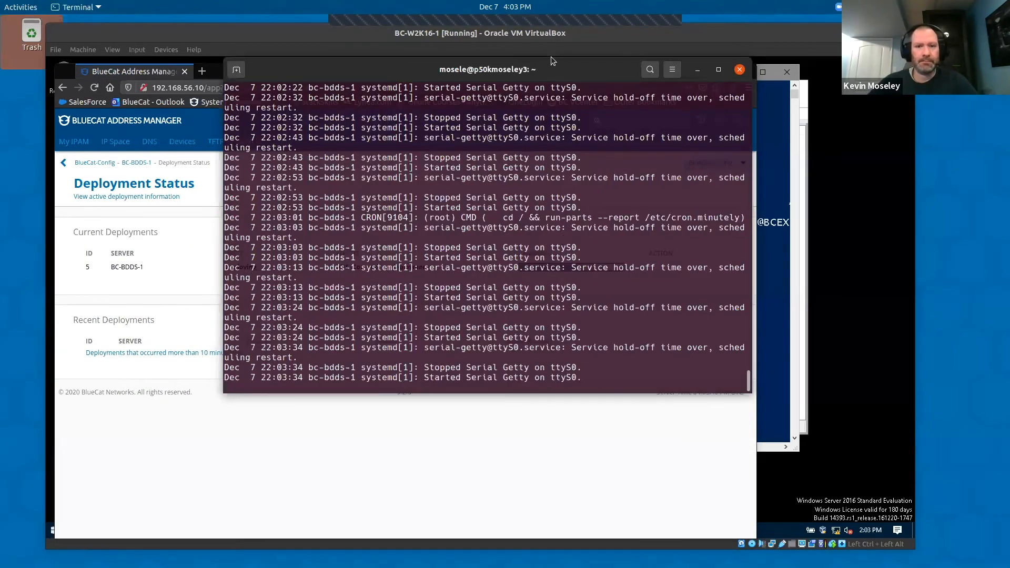
drag(547, 65, 825, 6)
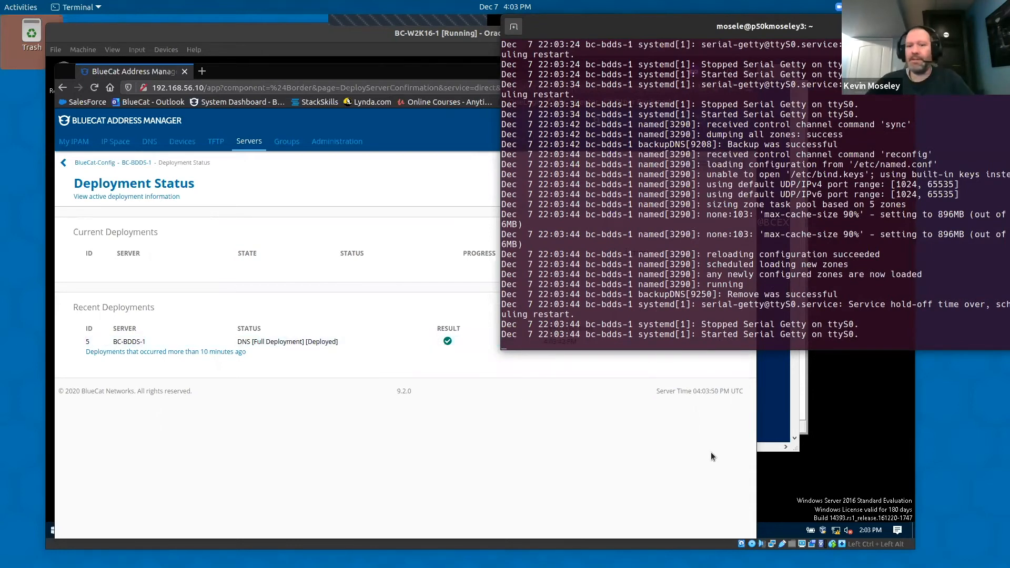
Step: Switch to the Windows Server VM and check in DNS Manager whether the DNS service on BC-W2K16-1 is running
click(839, 470)
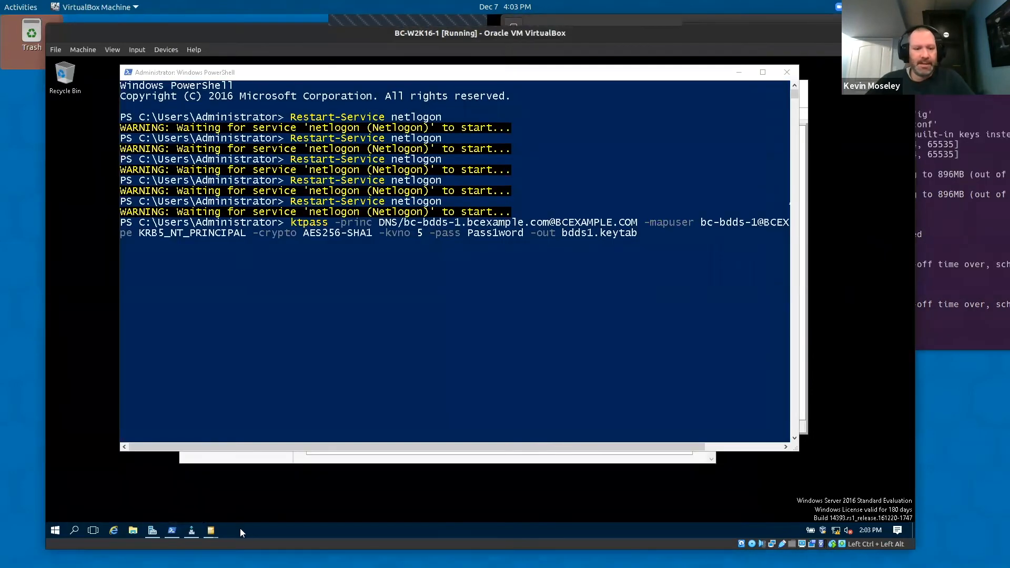
click(153, 529)
right_click(383, 204)
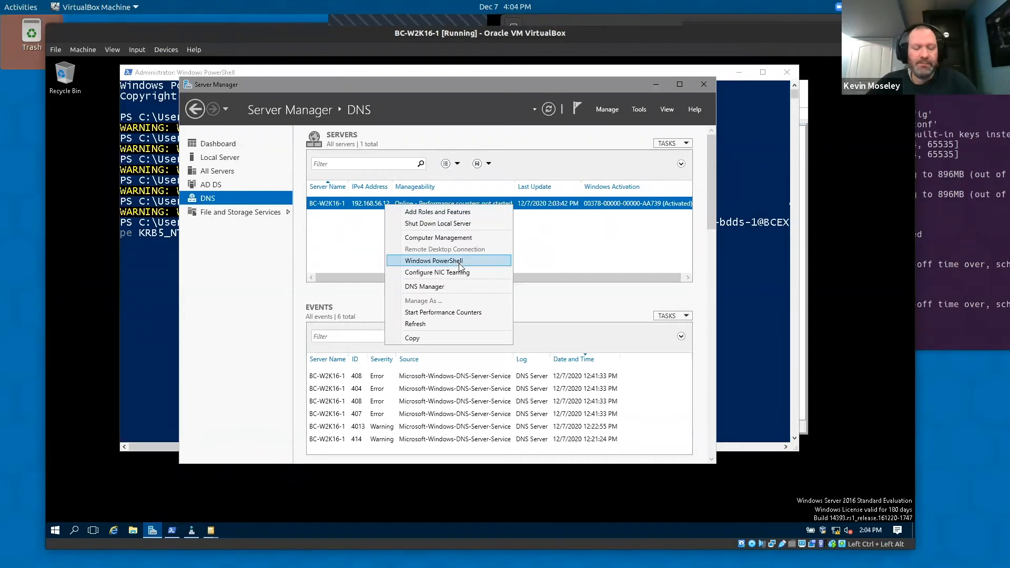
click(460, 286)
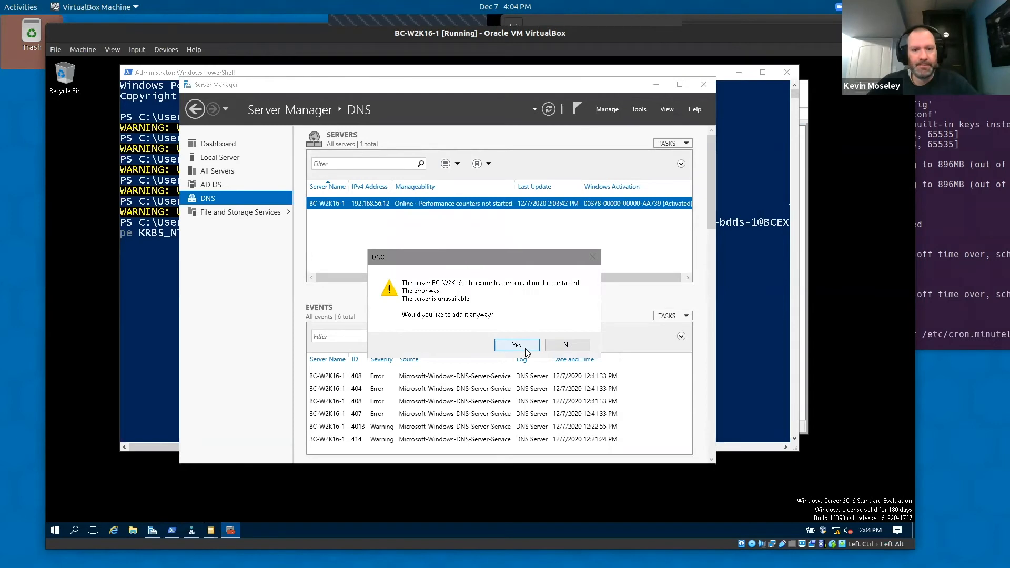
click(525, 349)
right_click(134, 143)
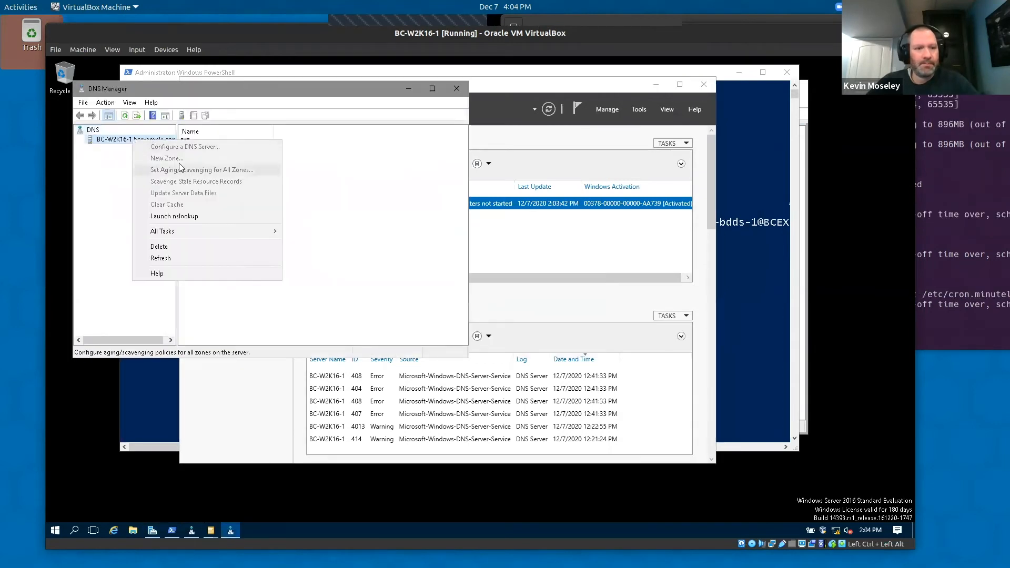
mouse_move(185, 231)
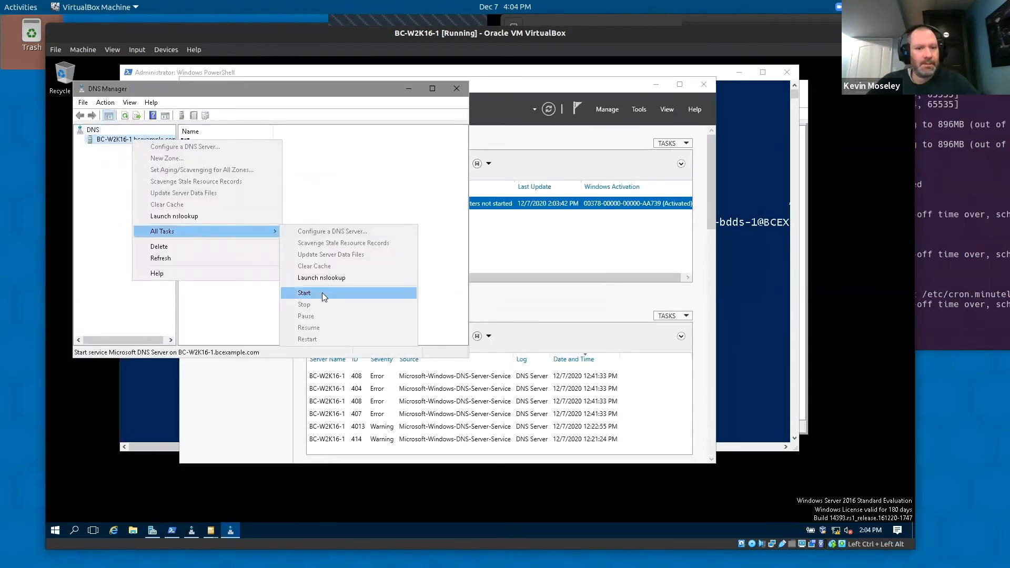
click(216, 330)
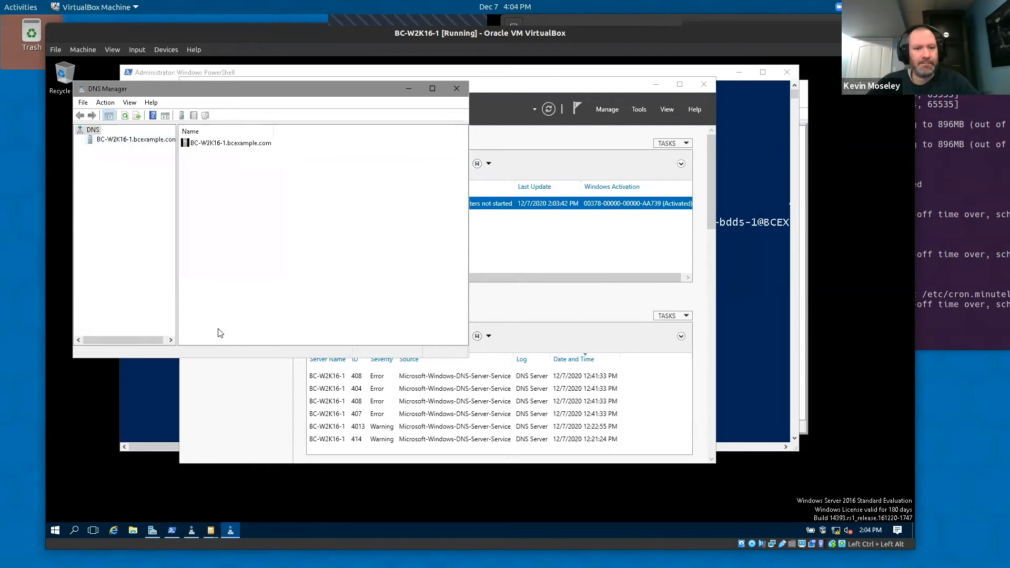
click(456, 89)
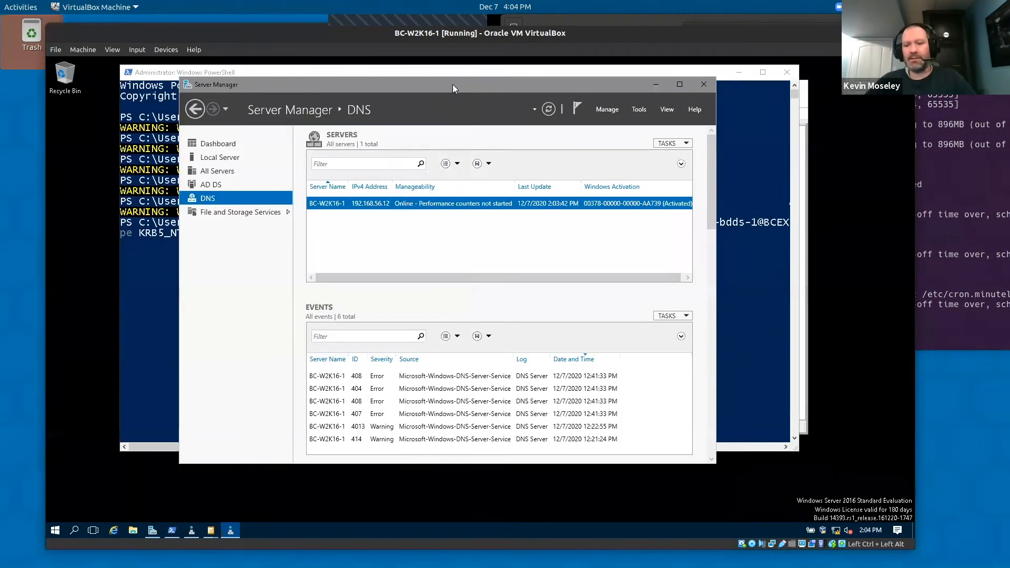
Step: Check the preferred DNS server in the Ethernet connection's IPv4 properties on the Windows server
right_click(836, 530)
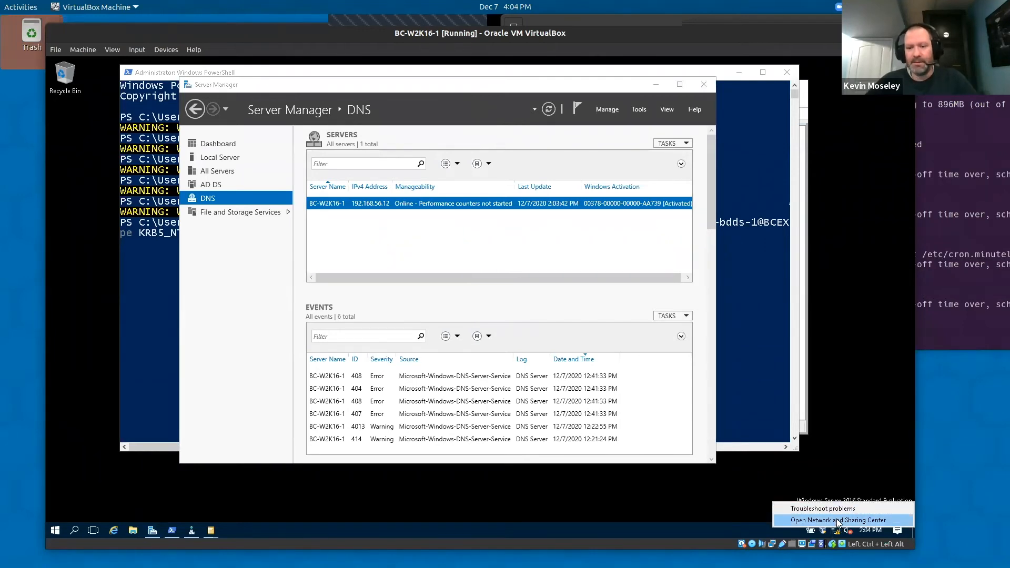
click(837, 520)
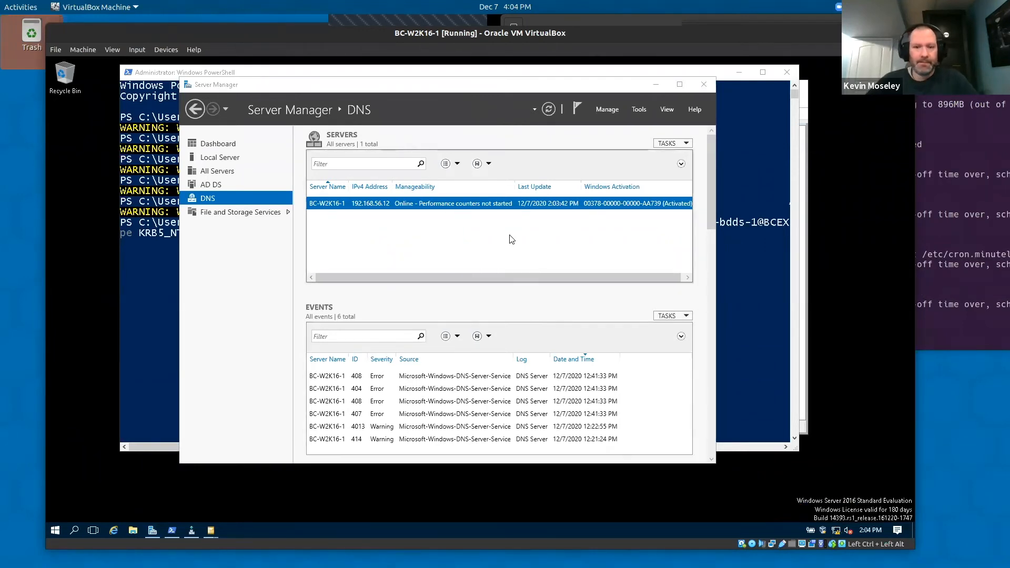
click(528, 229)
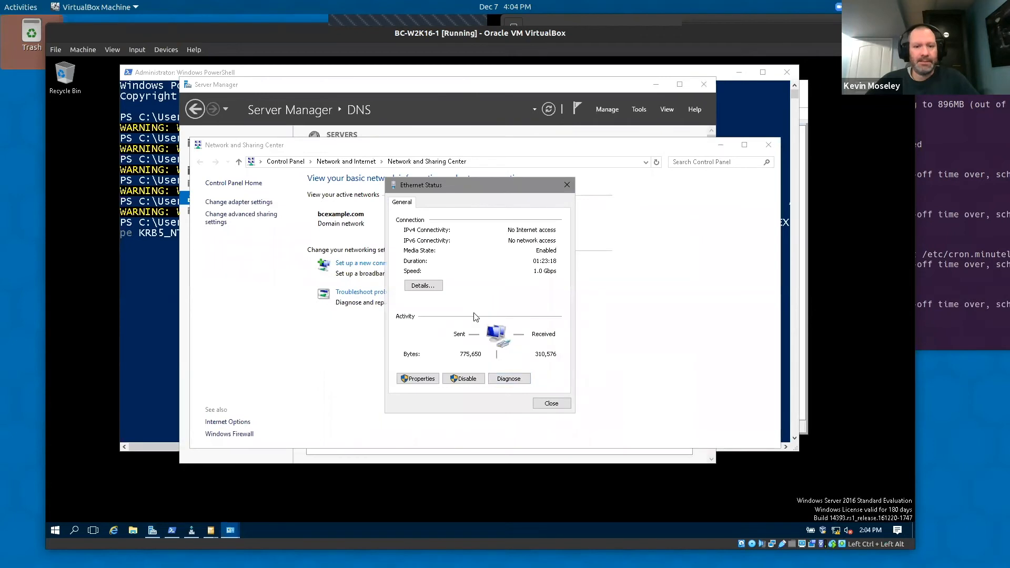
click(418, 379)
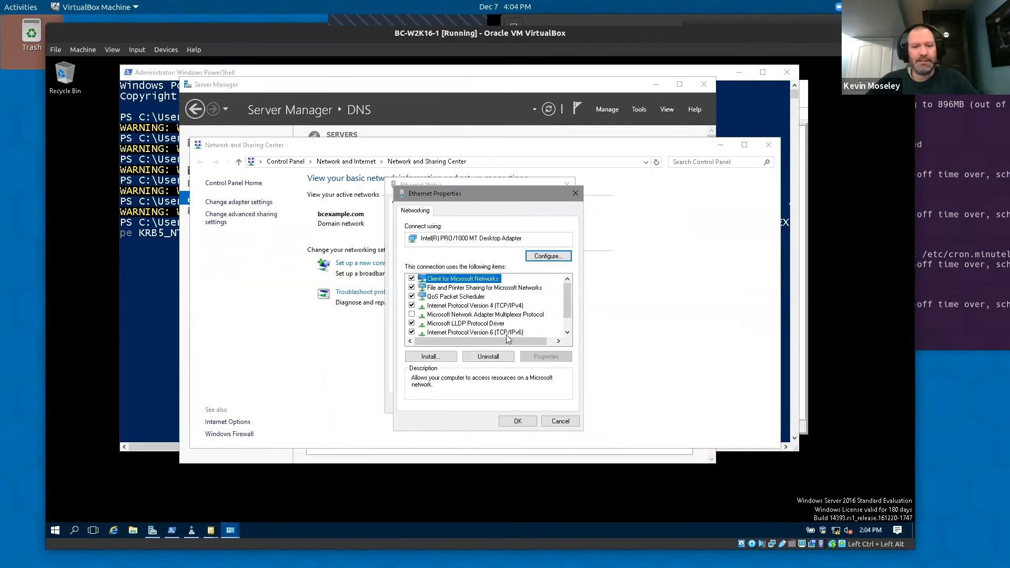
click(491, 306)
click(551, 357)
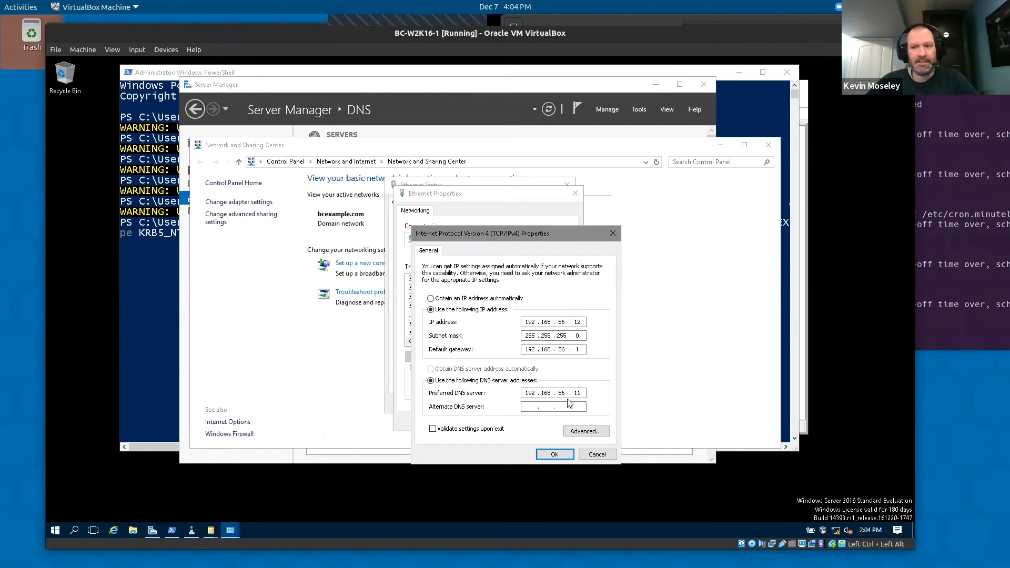
click(882, 345)
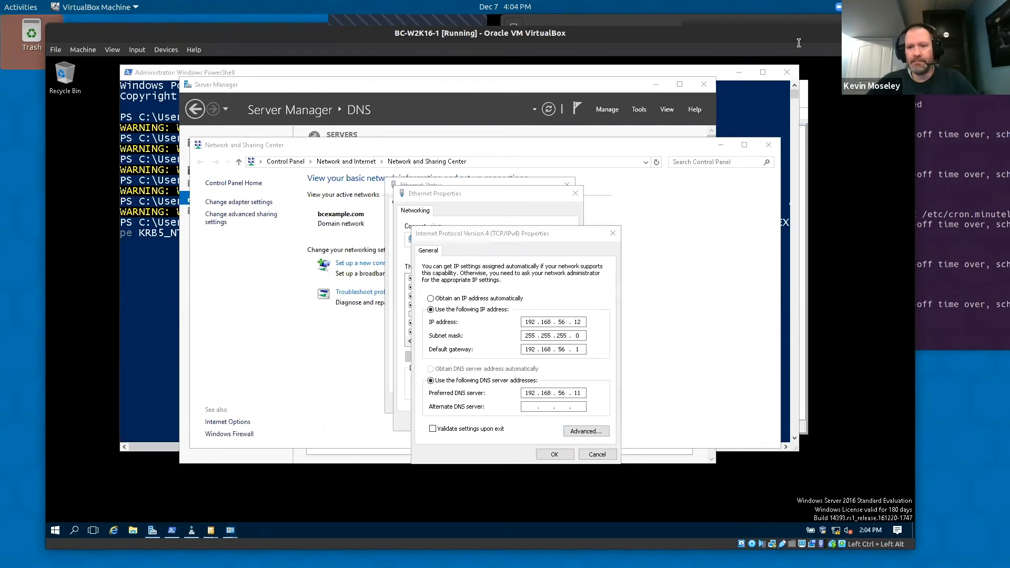
click(456, 440)
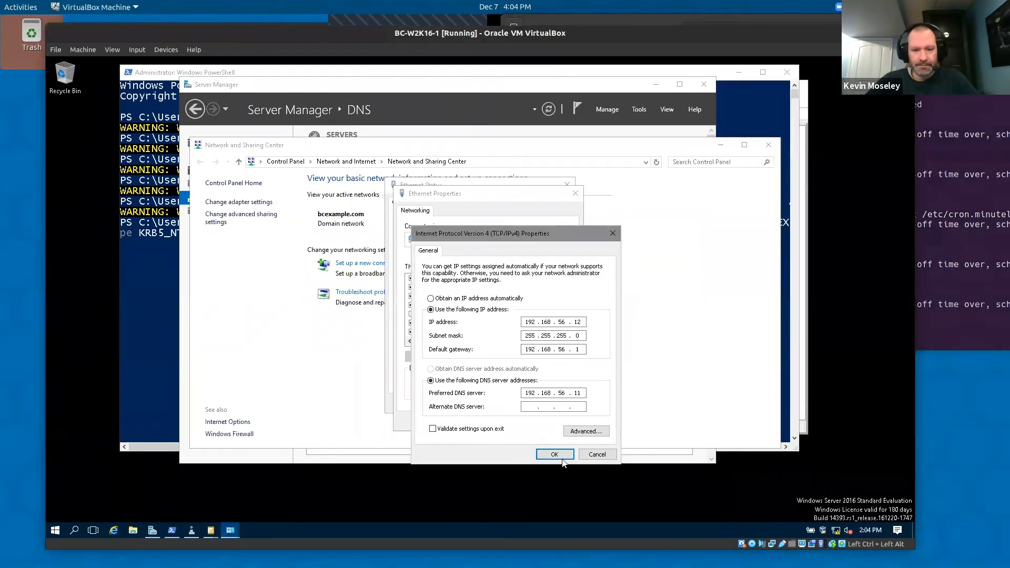
click(556, 452)
click(524, 453)
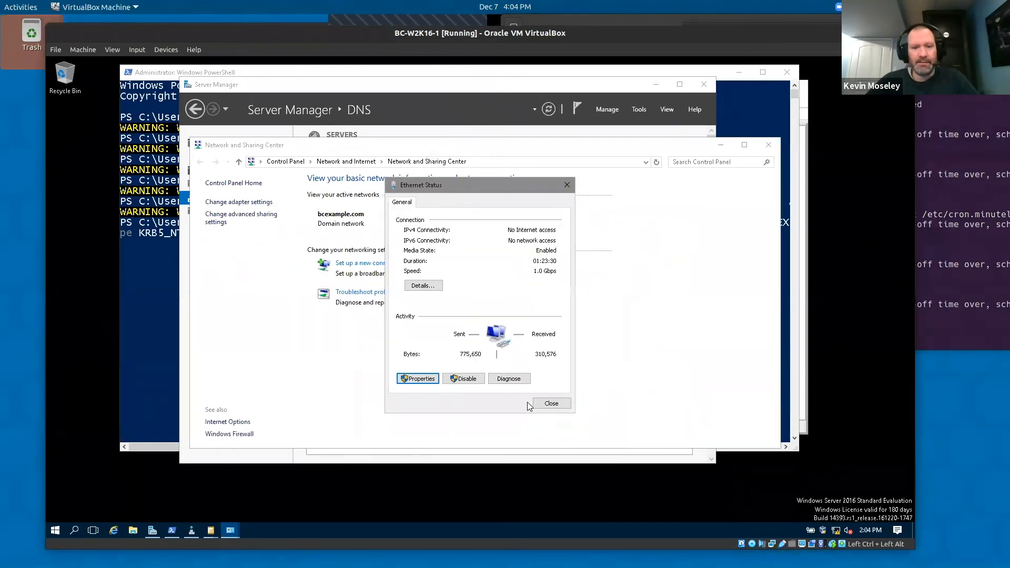
click(546, 404)
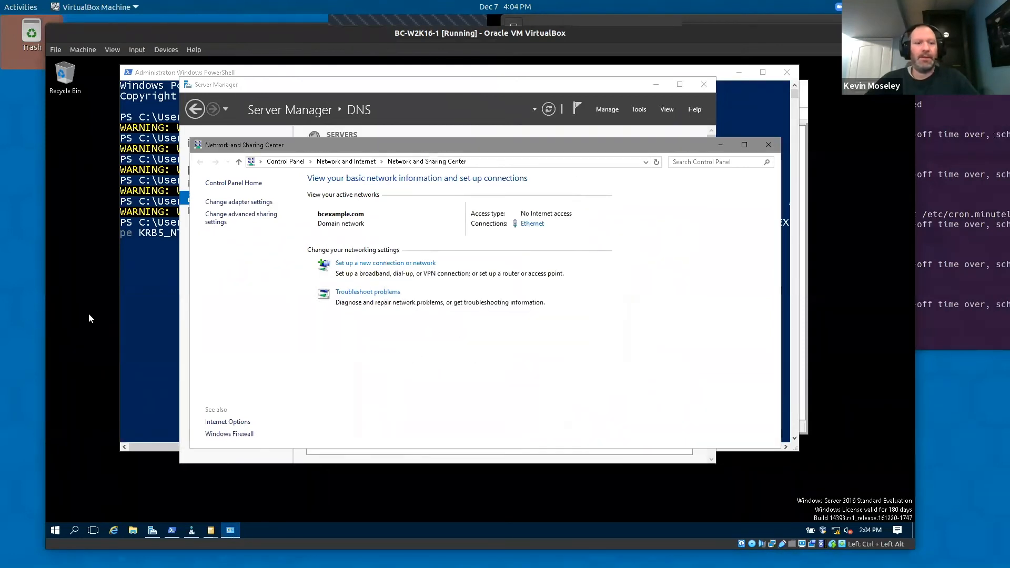
Step: Switch to the Administrator PowerShell window and clear the pending ktpass command from the prompt
click(127, 297)
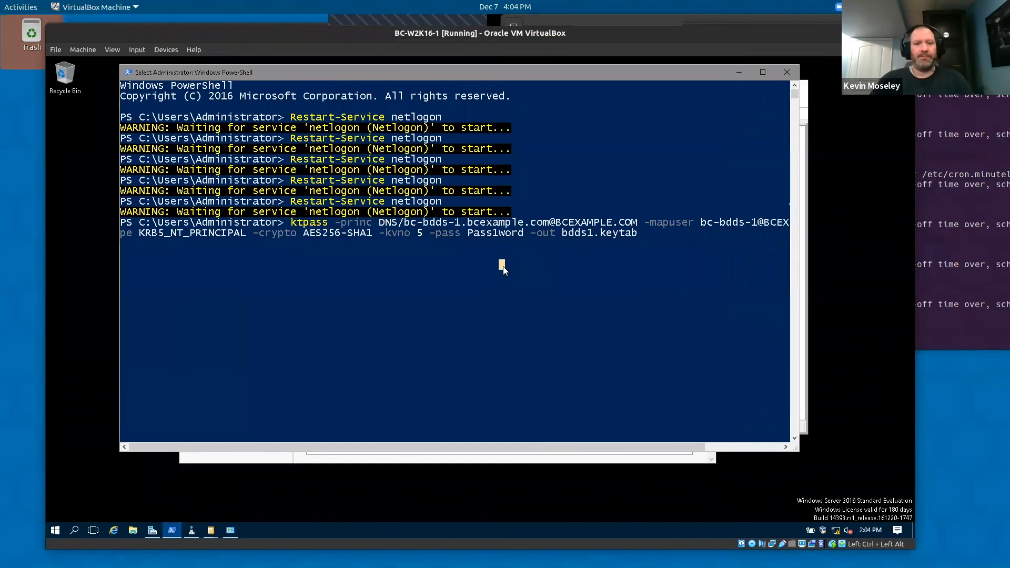
key(BackSpace)
key(BackSpace)
key(BackSpace)
key(BackSpace)
key(BackSpace)
key(BackSpace)
key(BackSpace)
key(BackSpace)
key(BackSpace)
key(BackSpace)
key(BackSpace)
key(BackSpace)
key(BackSpace)
key(BackSpace)
key(BackSpace)
key(BackSpace)
key(BackSpace)
key(BackSpace)
key(BackSpace)
key(BackSpace)
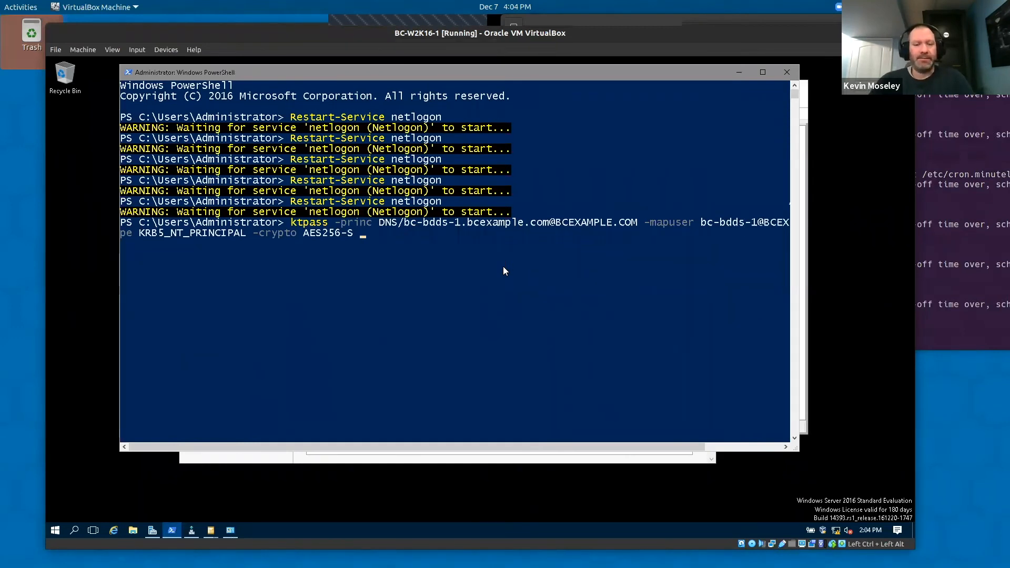
key(BackSpace)
key(BackSpace)
key(BackSpace)
key(BackSpace)
key(BackSpace)
key(BackSpace)
key(BackSpace)
key(BackSpace)
key(BackSpace)
key(BackSpace)
key(BackSpace)
key(BackSpace)
key(BackSpace)
key(BackSpace)
key(BackSpace)
key(BackSpace)
key(BackSpace)
key(BackSpace)
key(BackSpace)
key(BackSpace)
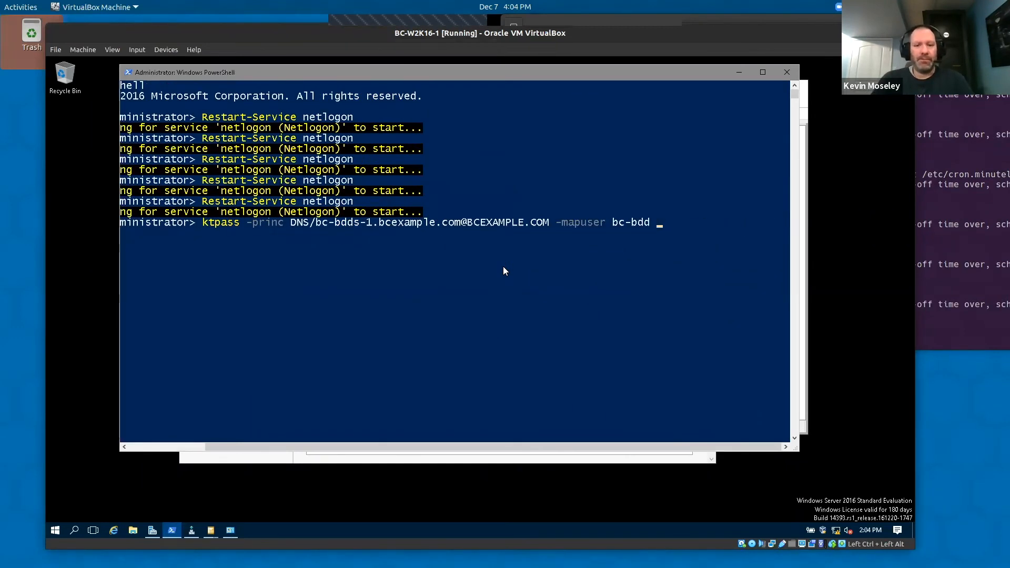
key(BackSpace)
key(BackSpace)
key(BackSpace)
key(BackSpace)
key(BackSpace)
key(BackSpace)
key(BackSpace)
key(BackSpace)
key(BackSpace)
key(BackSpace)
key(BackSpace)
key(BackSpace)
key(BackSpace)
key(BackSpace)
key(BackSpace)
key(BackSpace)
key(BackSpace)
key(BackSpace)
key(BackSpace)
key(BackSpace)
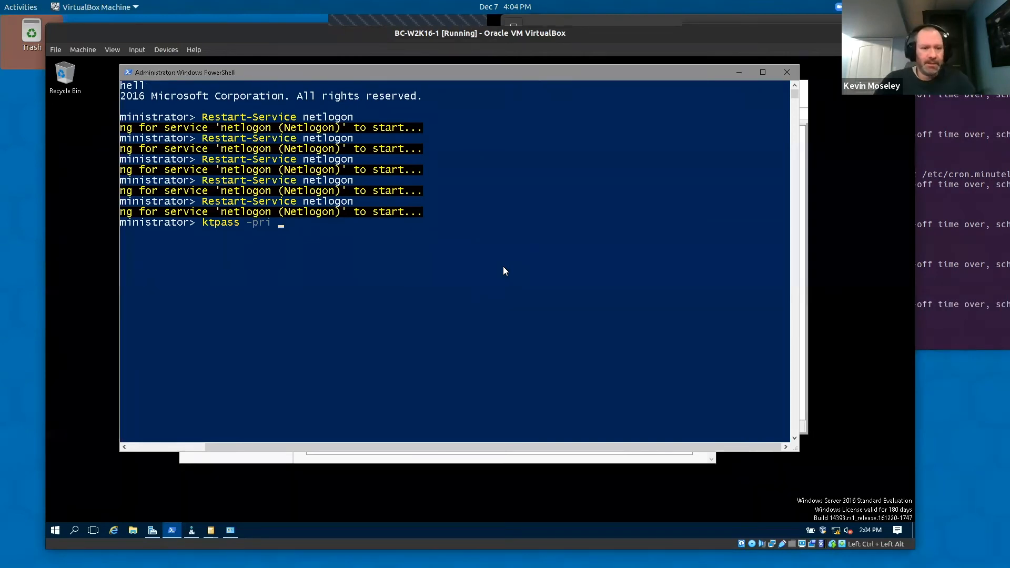
key(BackSpace)
Step: Run Restart-Service Netlogon in PowerShell to restart the Netlogon service on the domain controller
text(restart-ser)
key(Tab)
text(net)
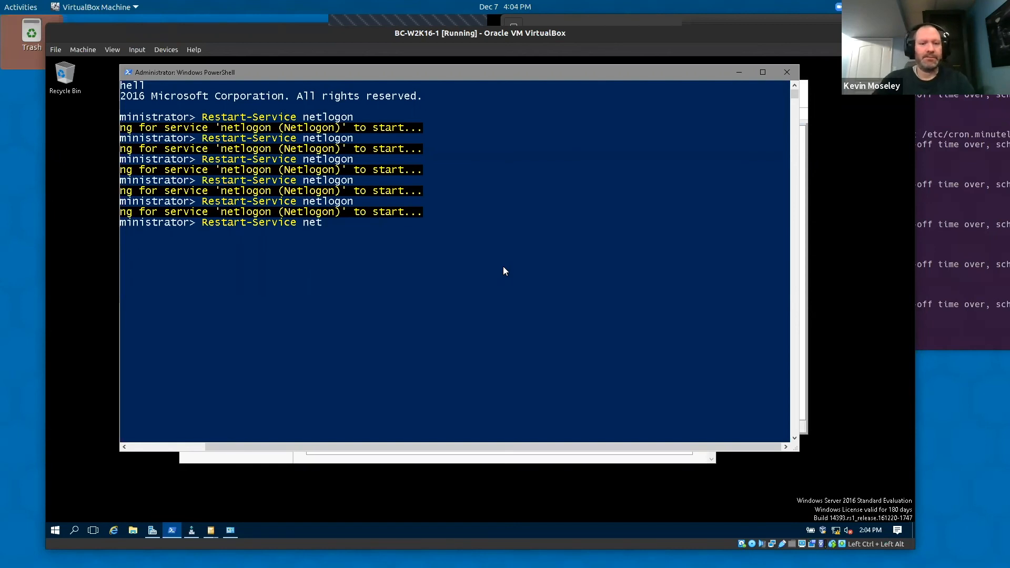
key(Tab)
key(Return)
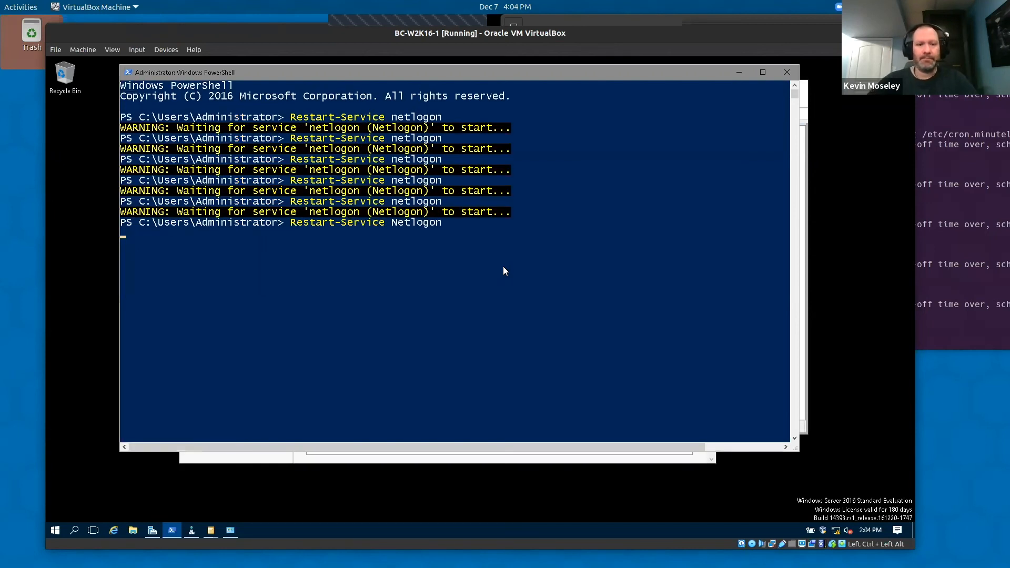
Step: Switch to the terminal window and review the bc-bdds-1 log for the dynamic update entries of the bcexample.com zone
click(1002, 218)
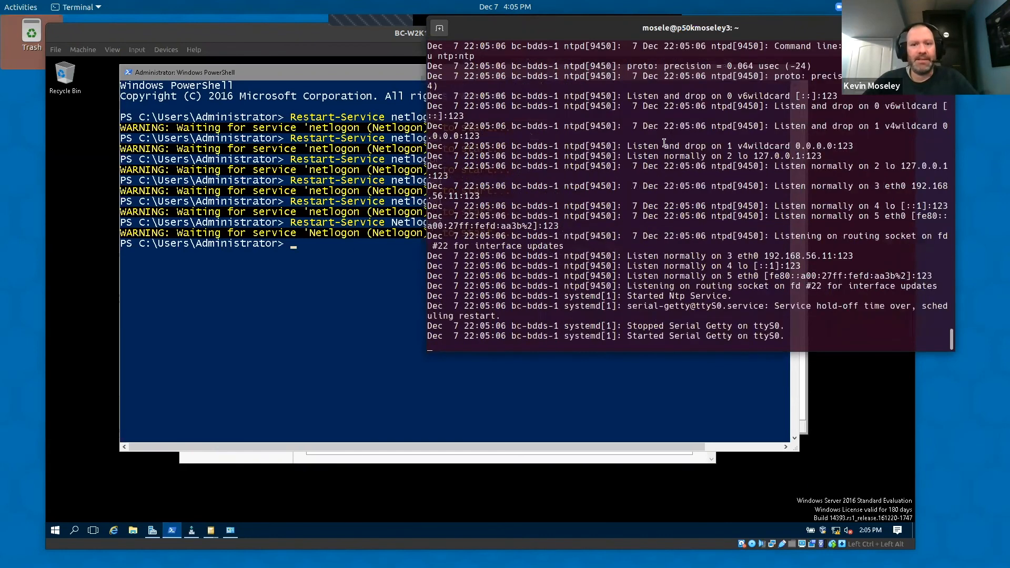
scroll(714, 168, up, 10)
scroll(713, 168, up, 5)
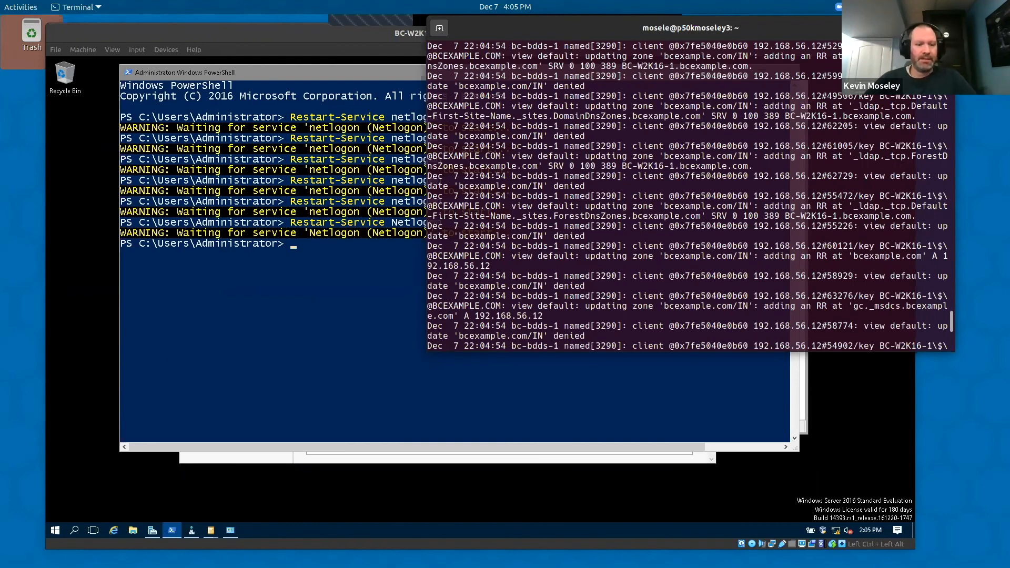
Step: Switch to BlueCat Address Manager in Firefox and check the resource records of the bcexample.com zone for dynamically added entries
click(200, 553)
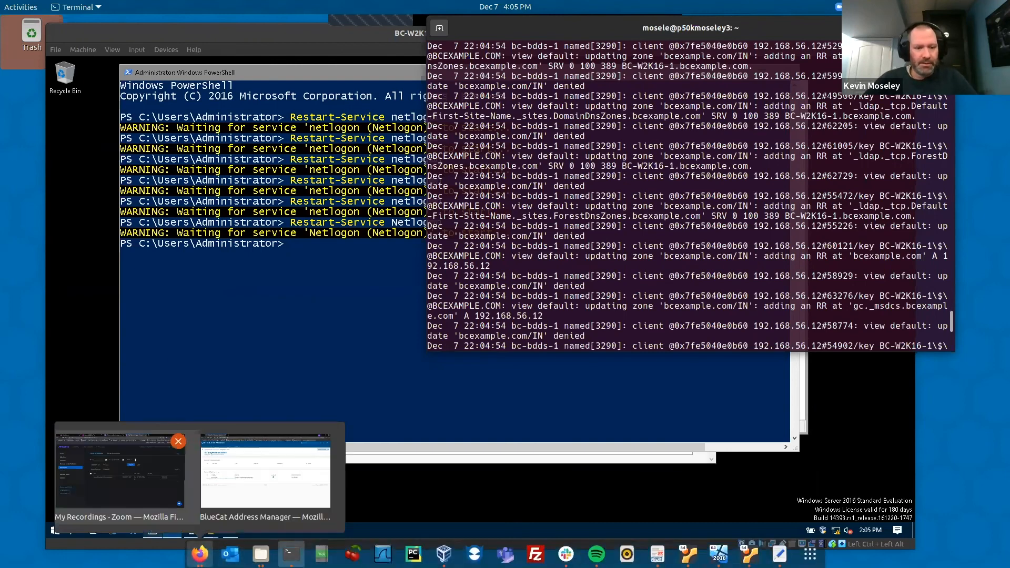
click(248, 486)
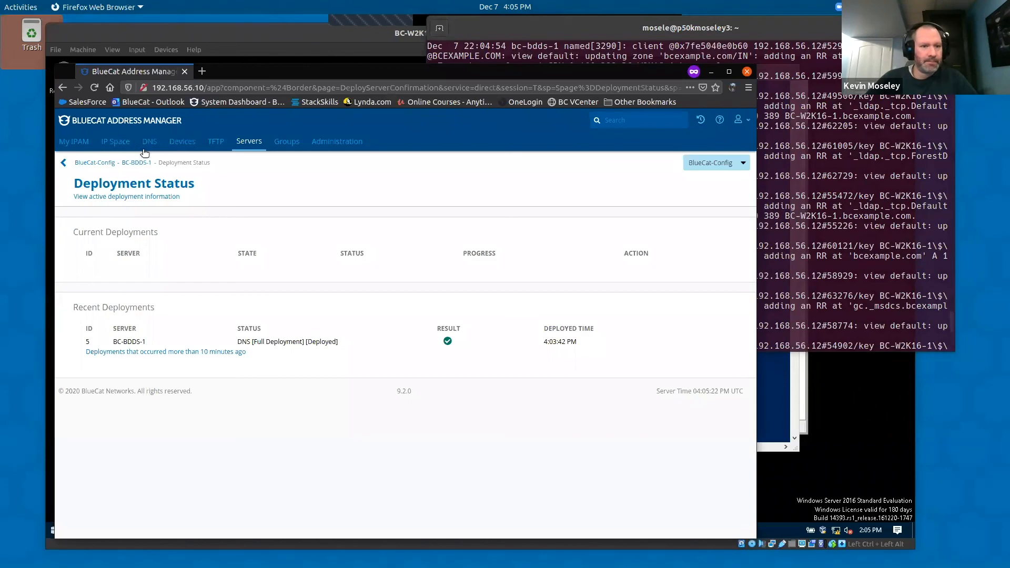
click(151, 149)
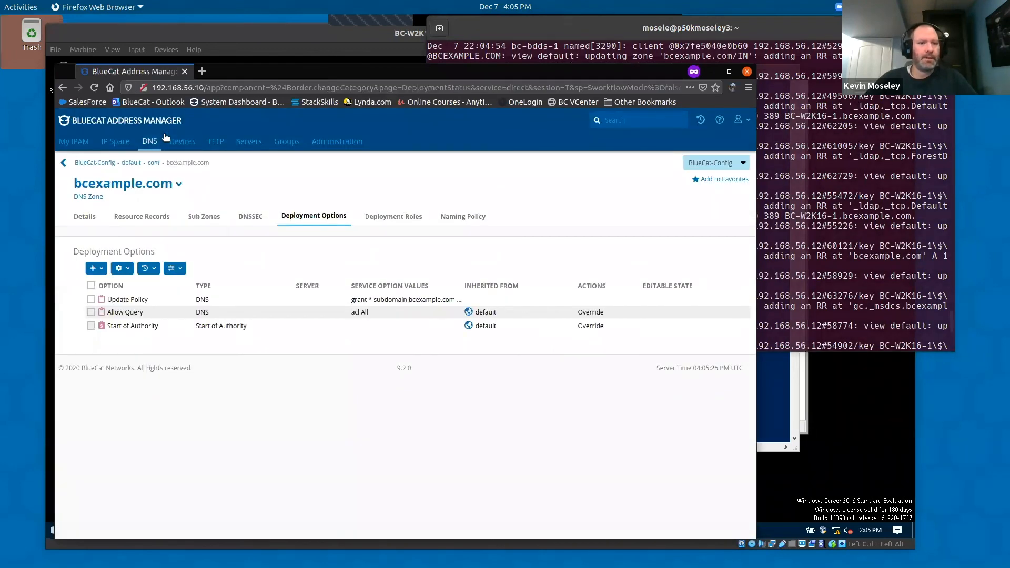
click(151, 216)
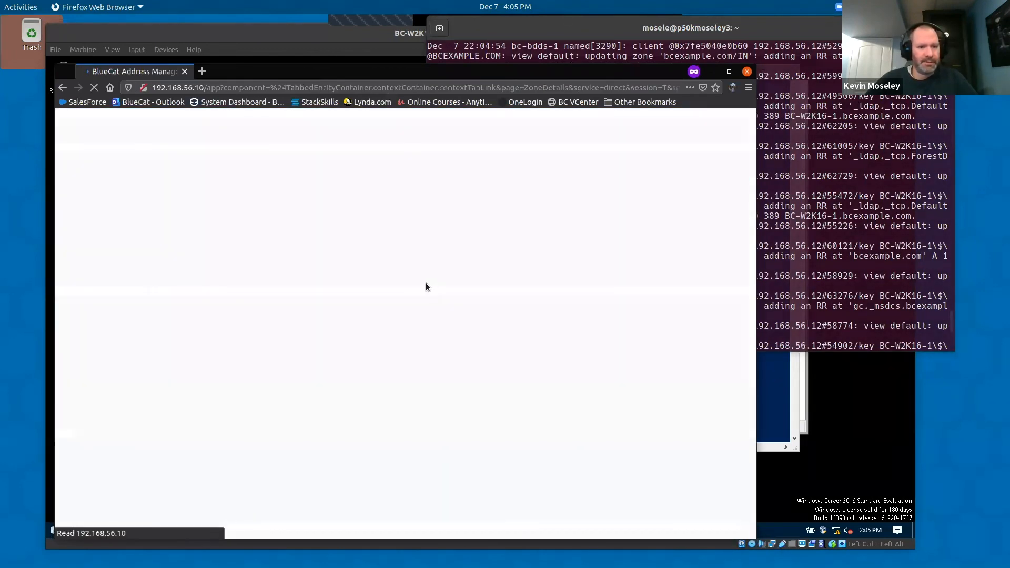
scroll(473, 247, down, 5)
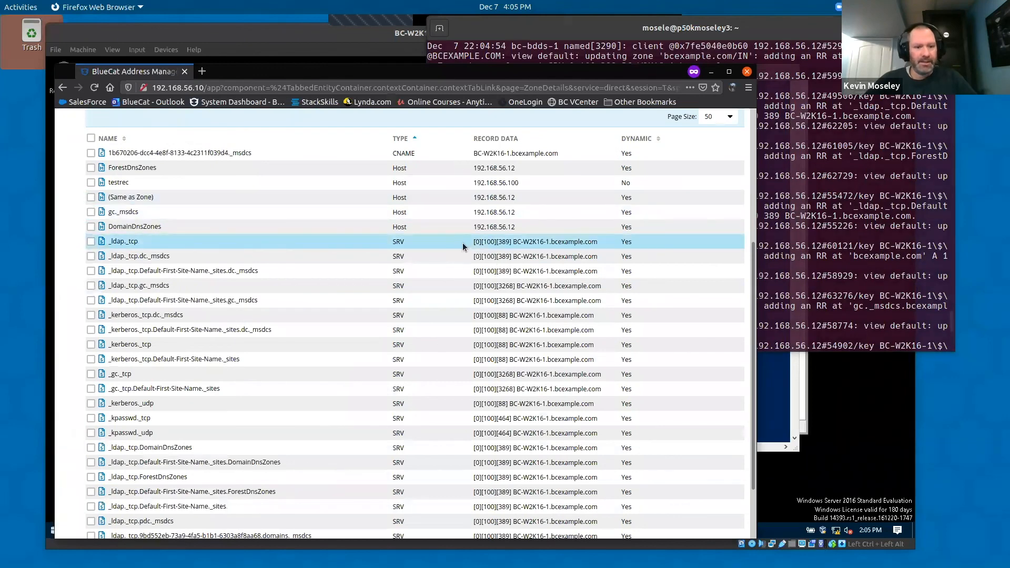
scroll(463, 242, down, 1)
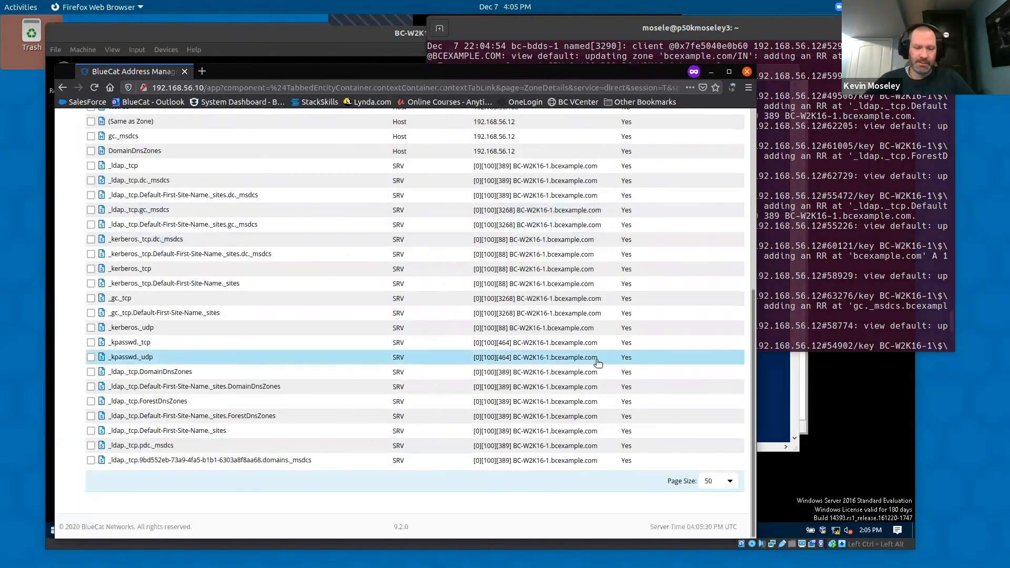